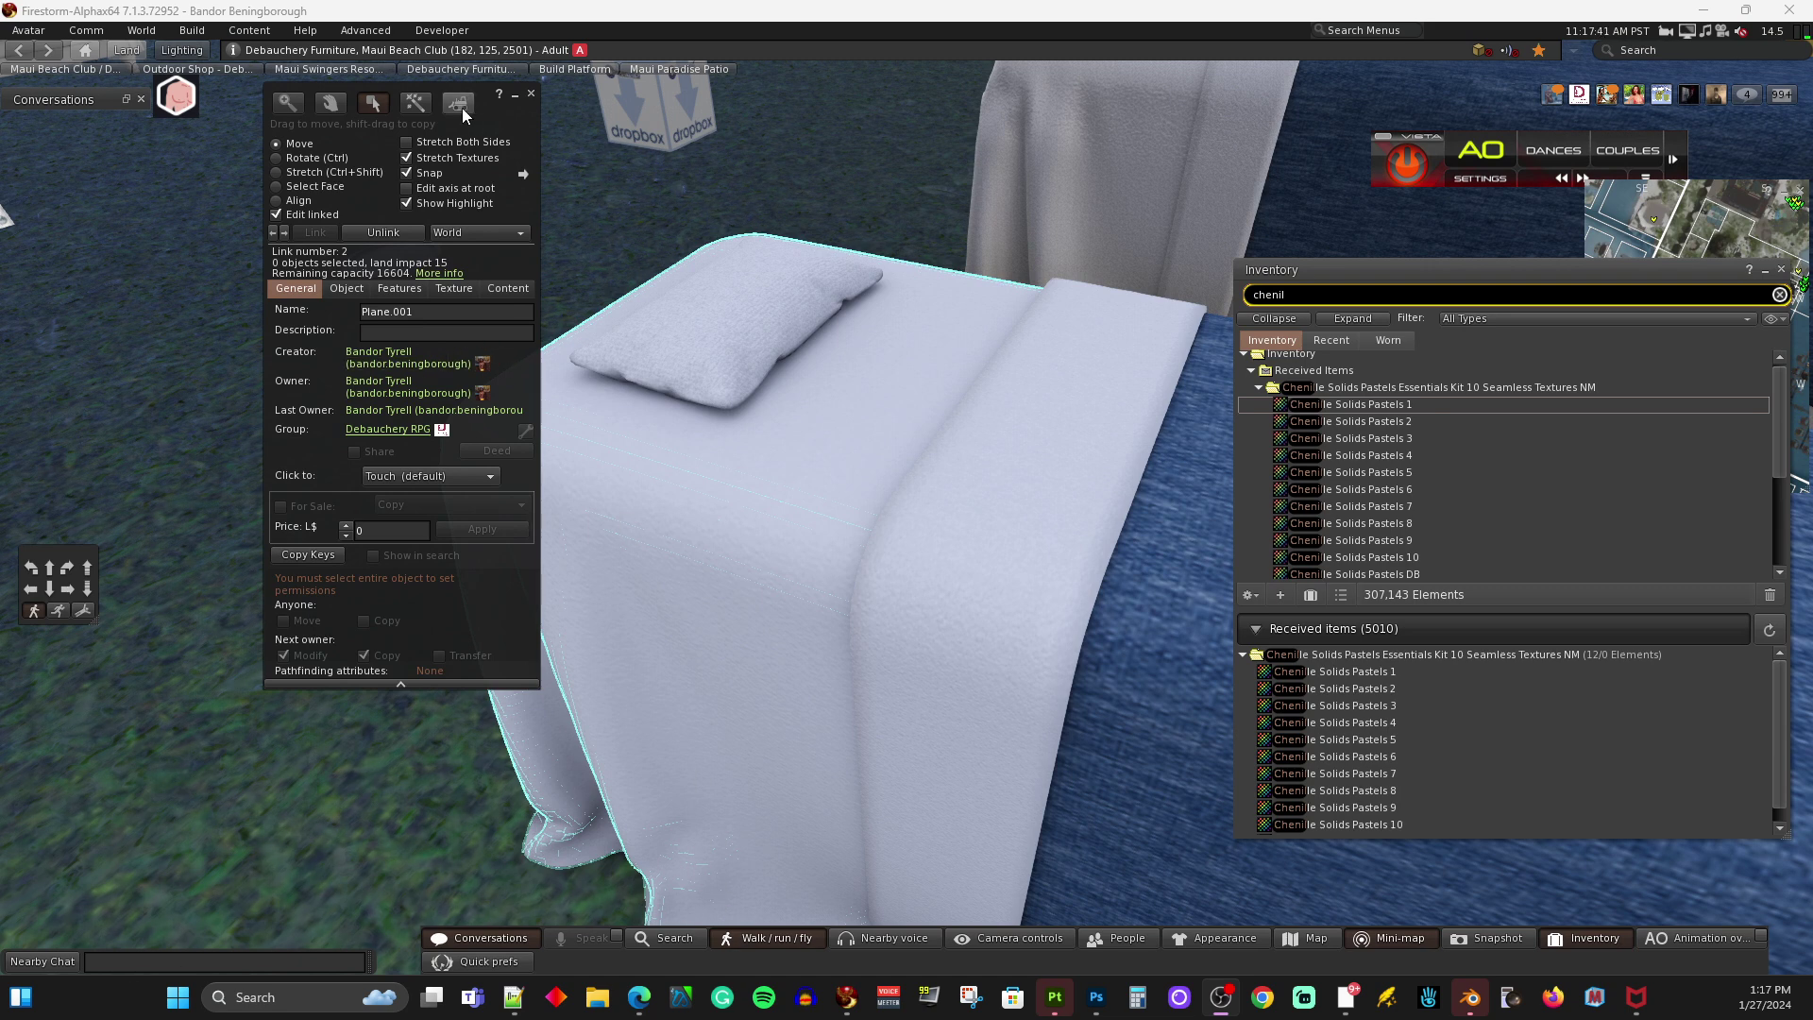
- Drag the Build/Edit floater to the left so the bed sheet is visible
{"action": "left_click_drag", "start_coordinate": [489, 105], "coordinate": [338, 178]}
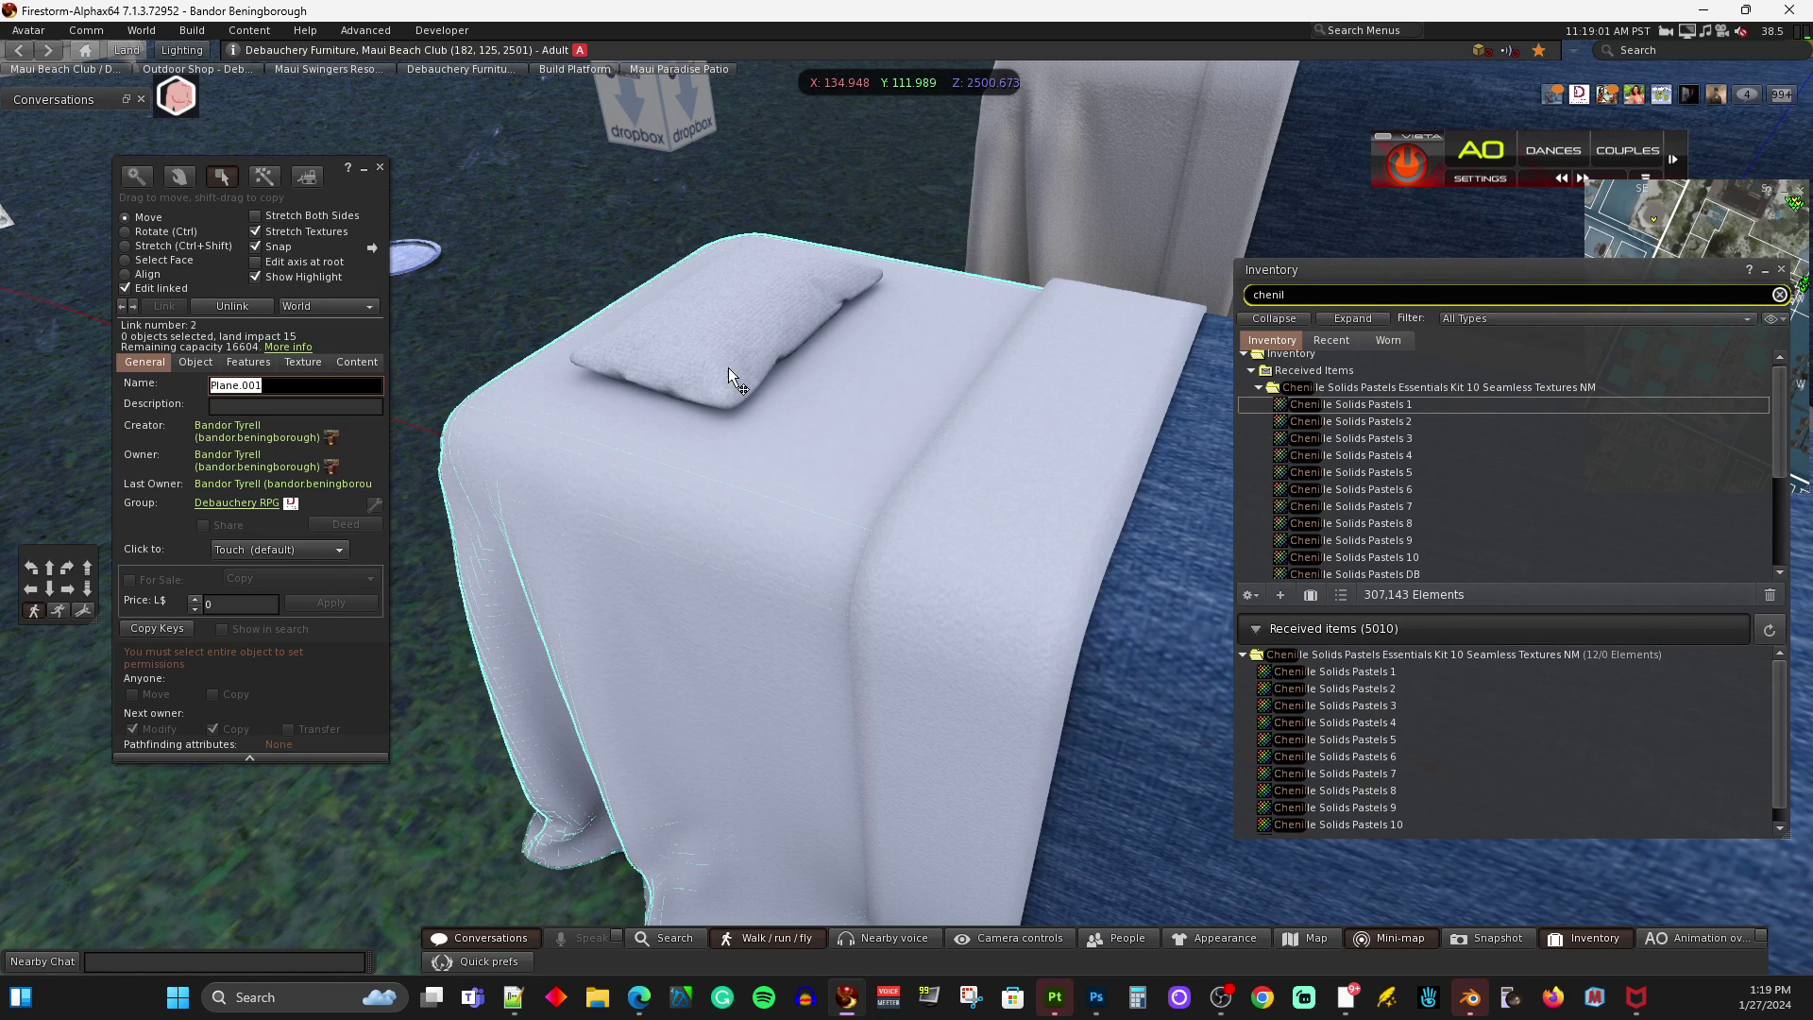
- Open the sheet's PBR material in the Editing Material panel from the Texture tab
{"action": "left_click", "coordinate": [310, 362]}
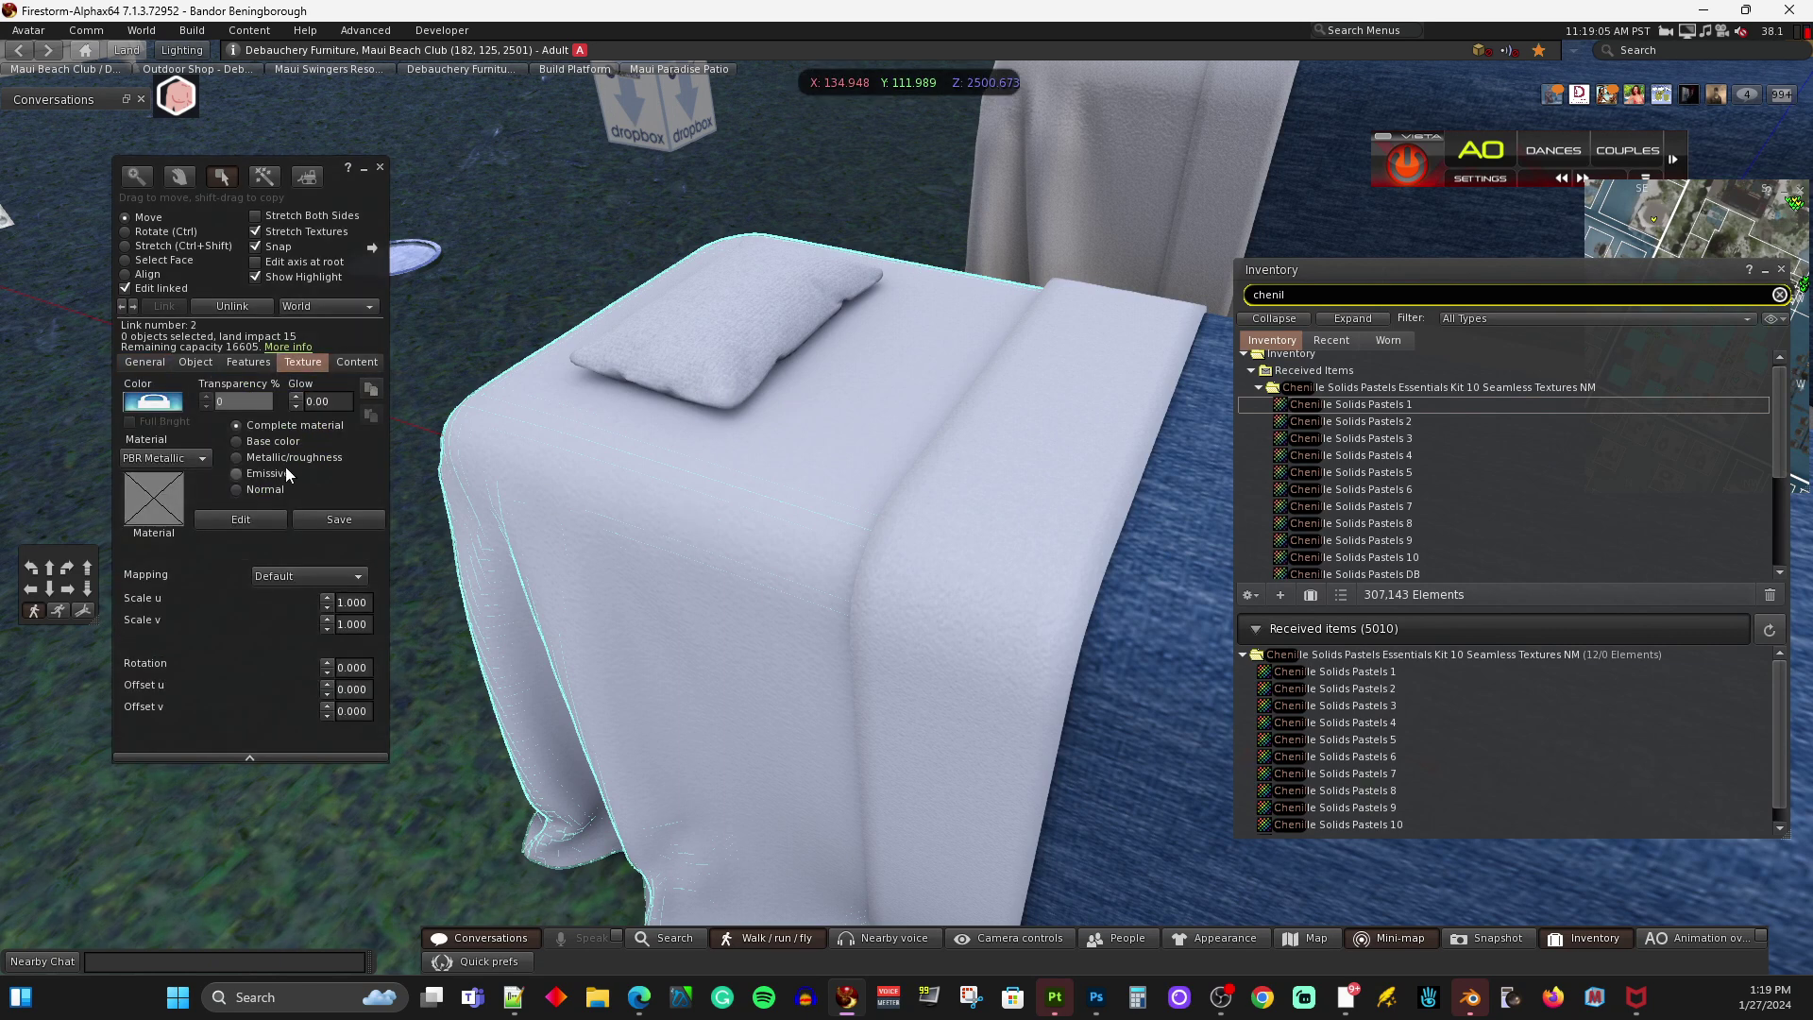
{"action": "left_click", "coordinate": [242, 521]}
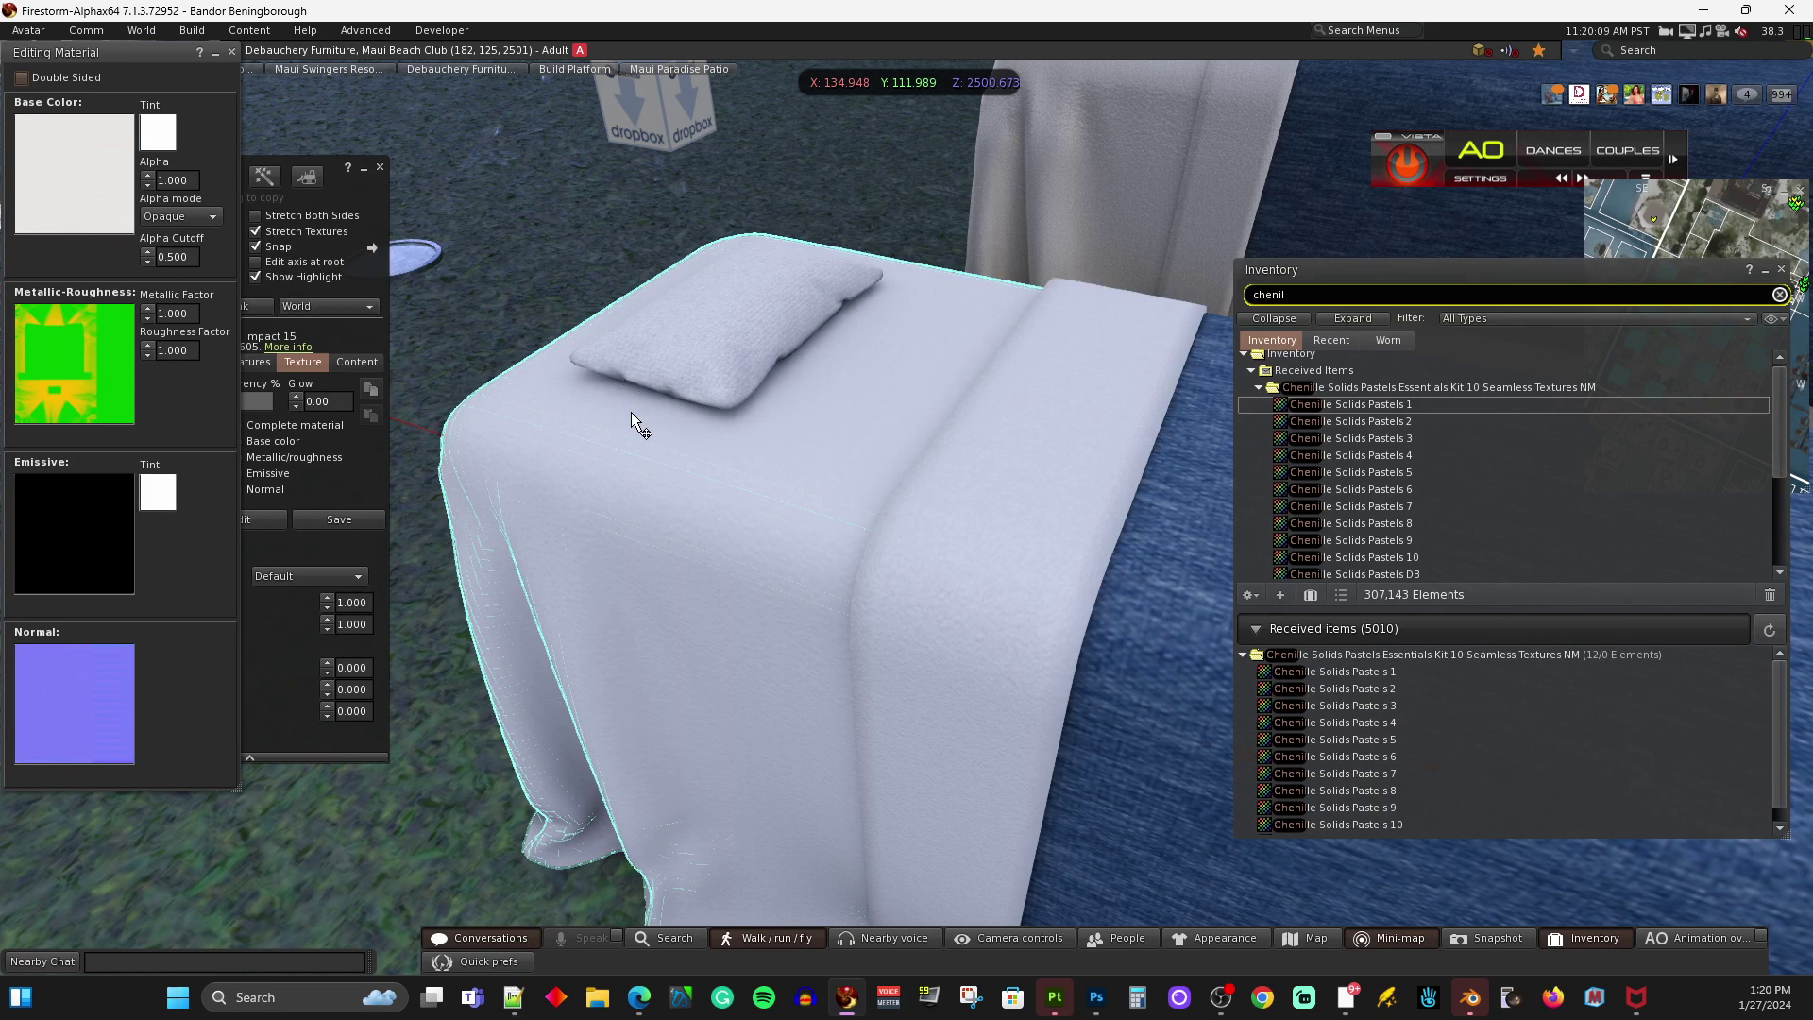
- Preview Chenille Solids Pastels 1 and apply it as the sheet's Base Color texture
{"action": "double_click", "coordinate": [1369, 406]}
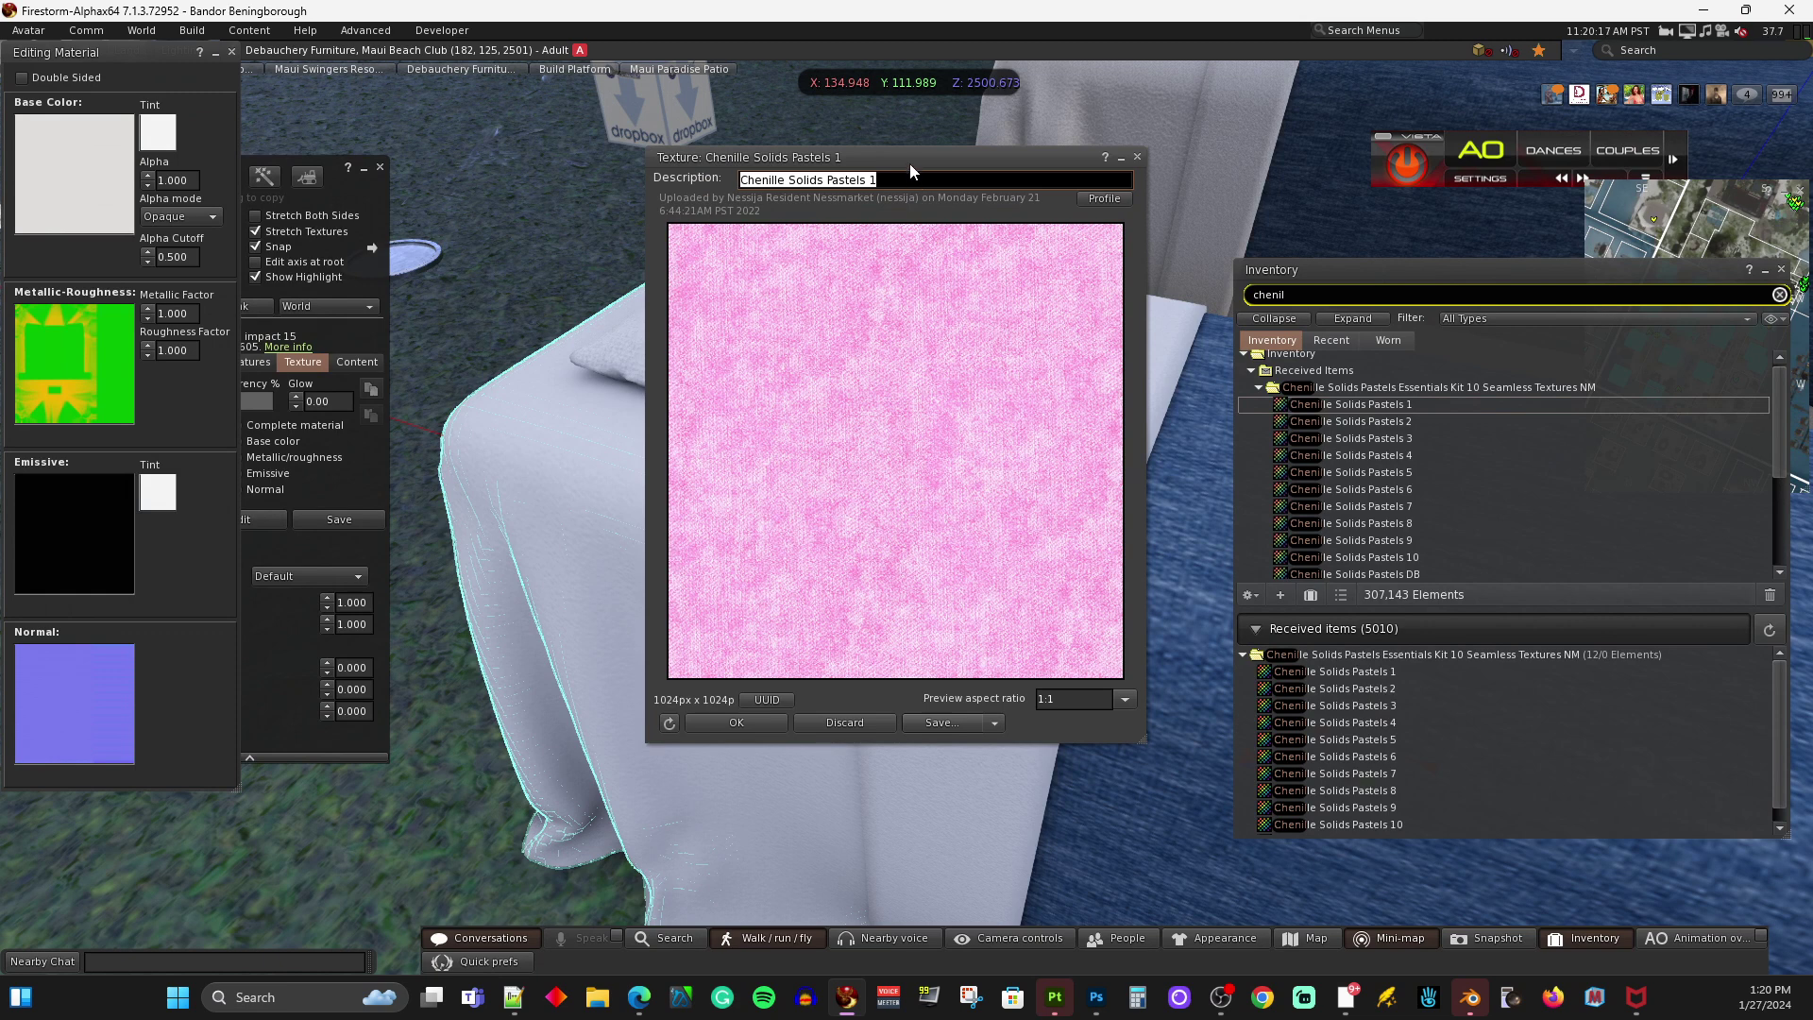
{"action": "left_click_drag", "start_coordinate": [909, 163], "coordinate": [1278, 176]}
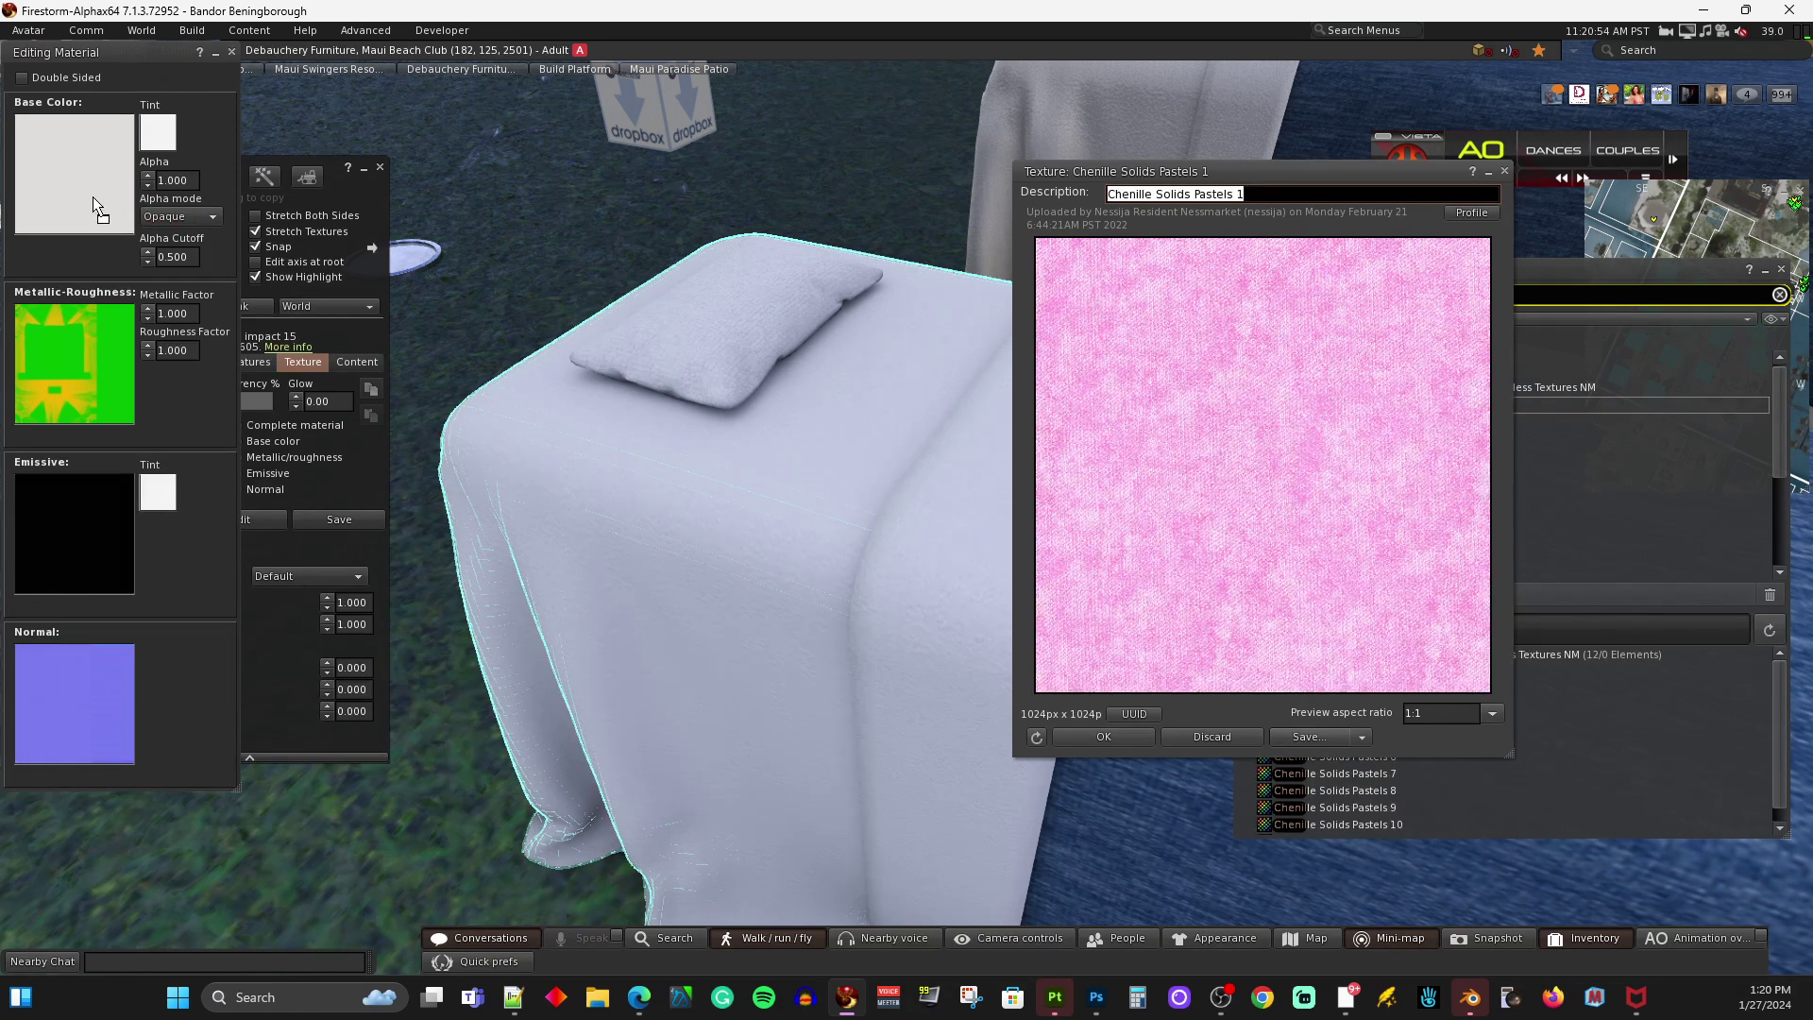
{"action": "left_click_drag", "start_coordinate": [92, 196], "coordinate": [93, 196]}
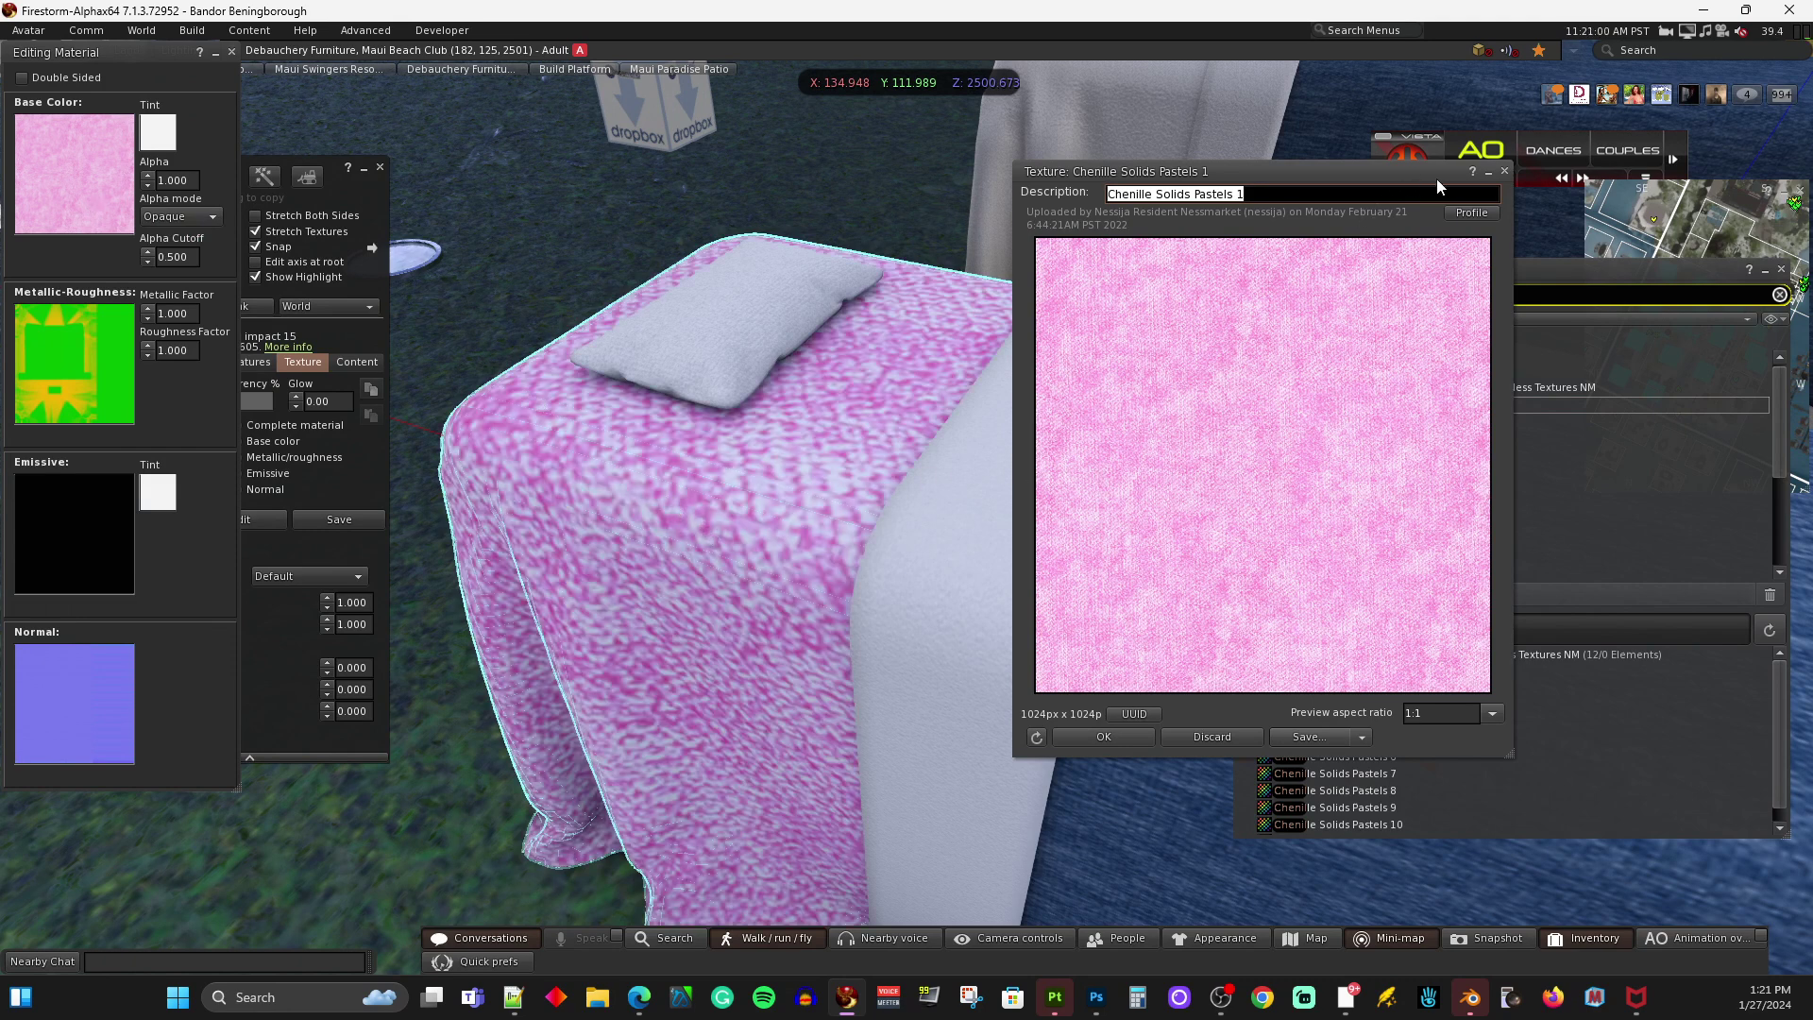
- Close the texture preview and try a horizontal texture scale (Scale u) of 2
{"action": "left_click", "coordinate": [1505, 172]}
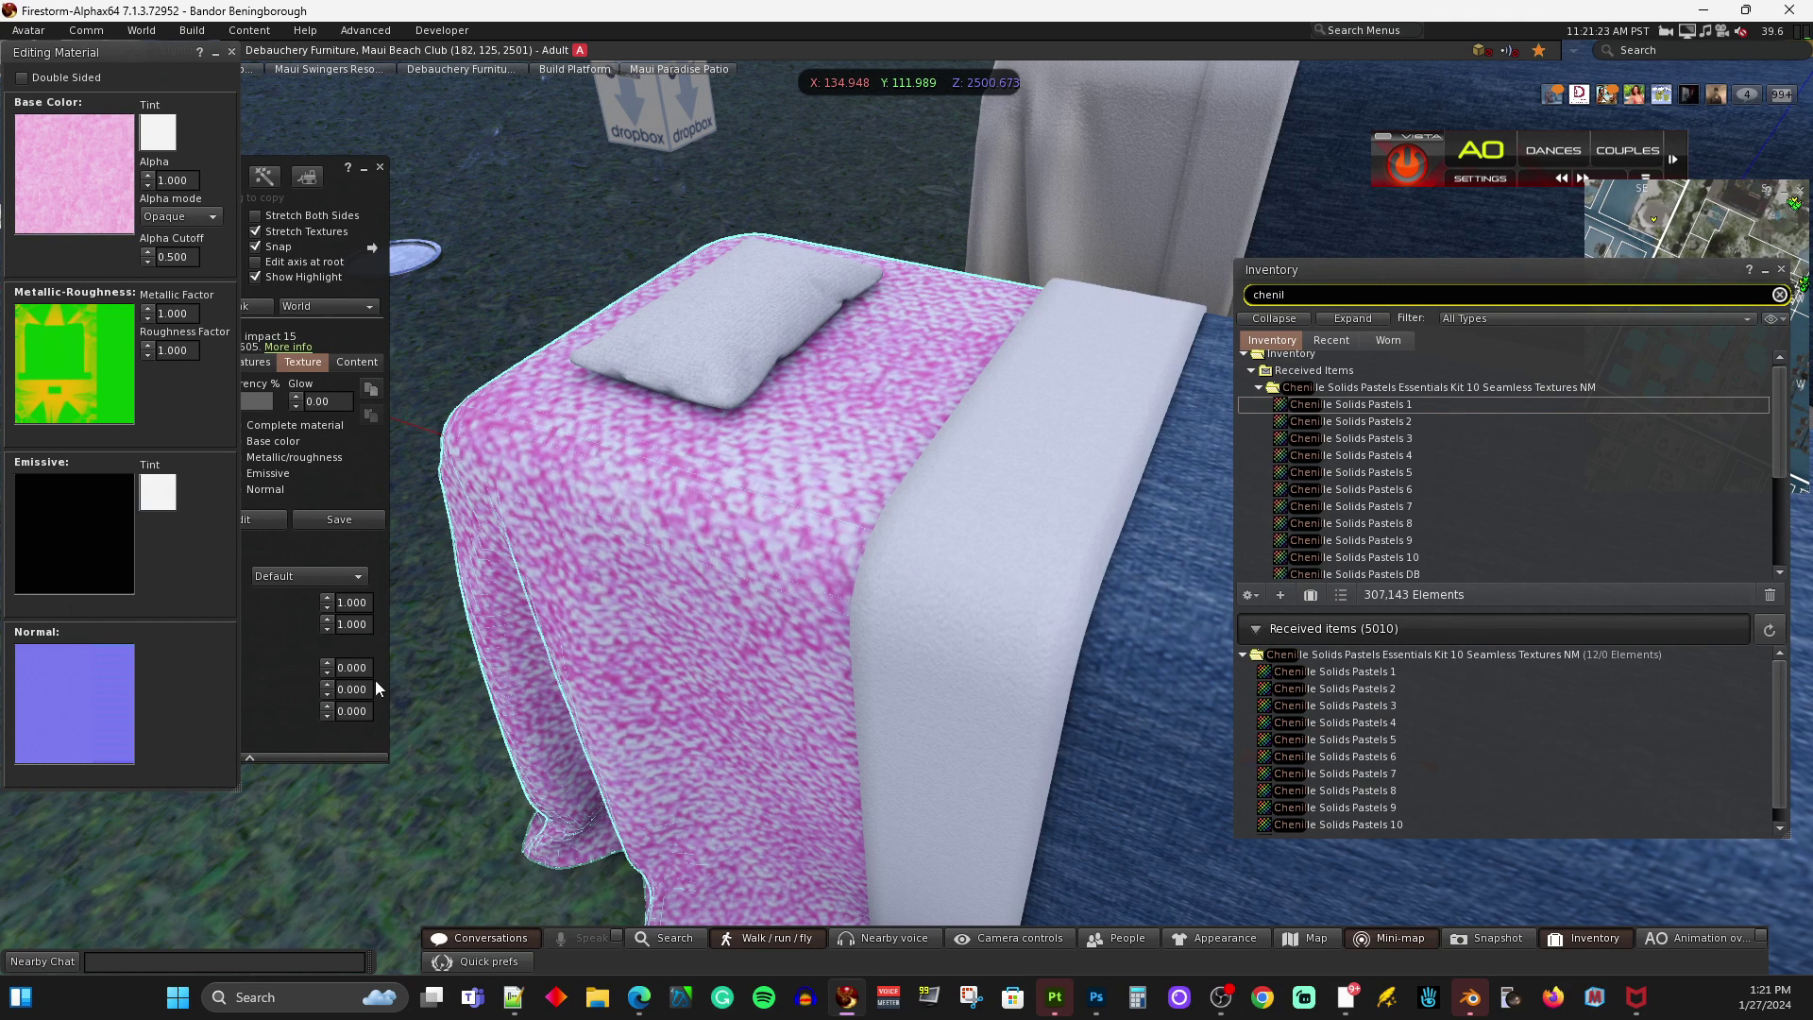
{"action": "left_click_drag", "start_coordinate": [337, 197], "coordinate": [467, 168]}
{"action": "left_click", "coordinate": [491, 576]}
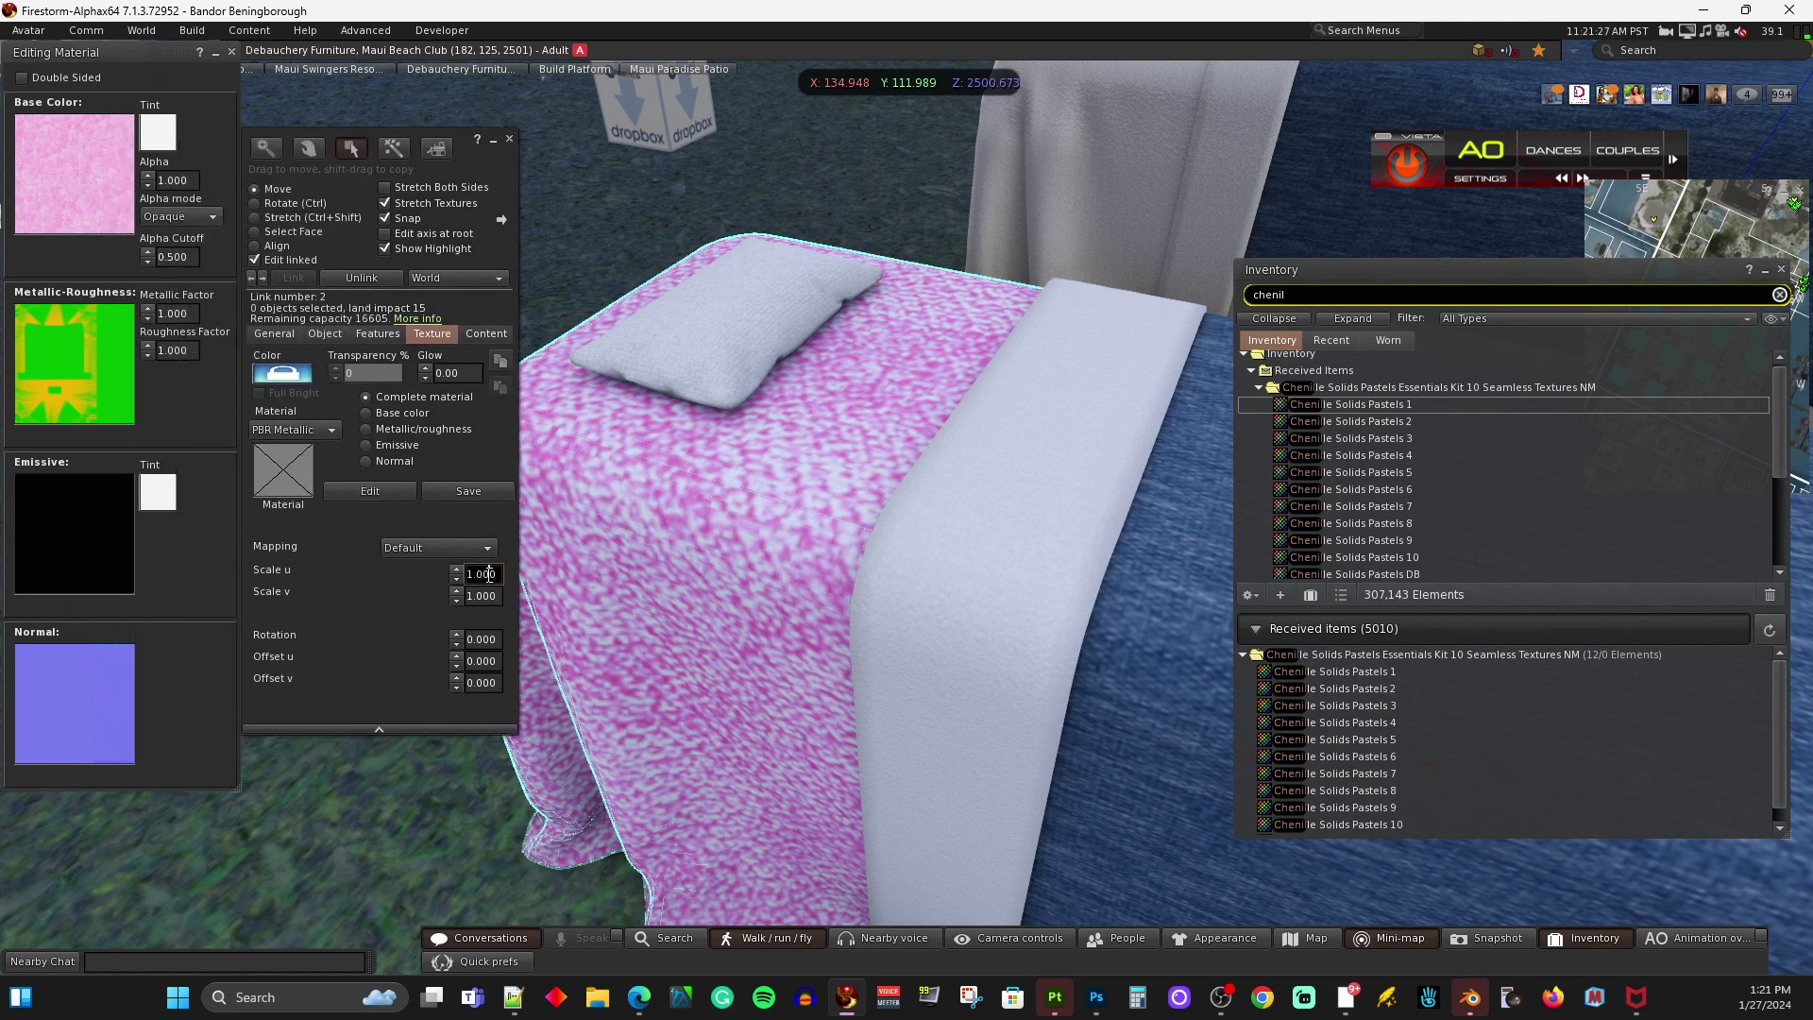
{"action": "type", "text": "2"}
{"action": "key", "text": "Tab"}
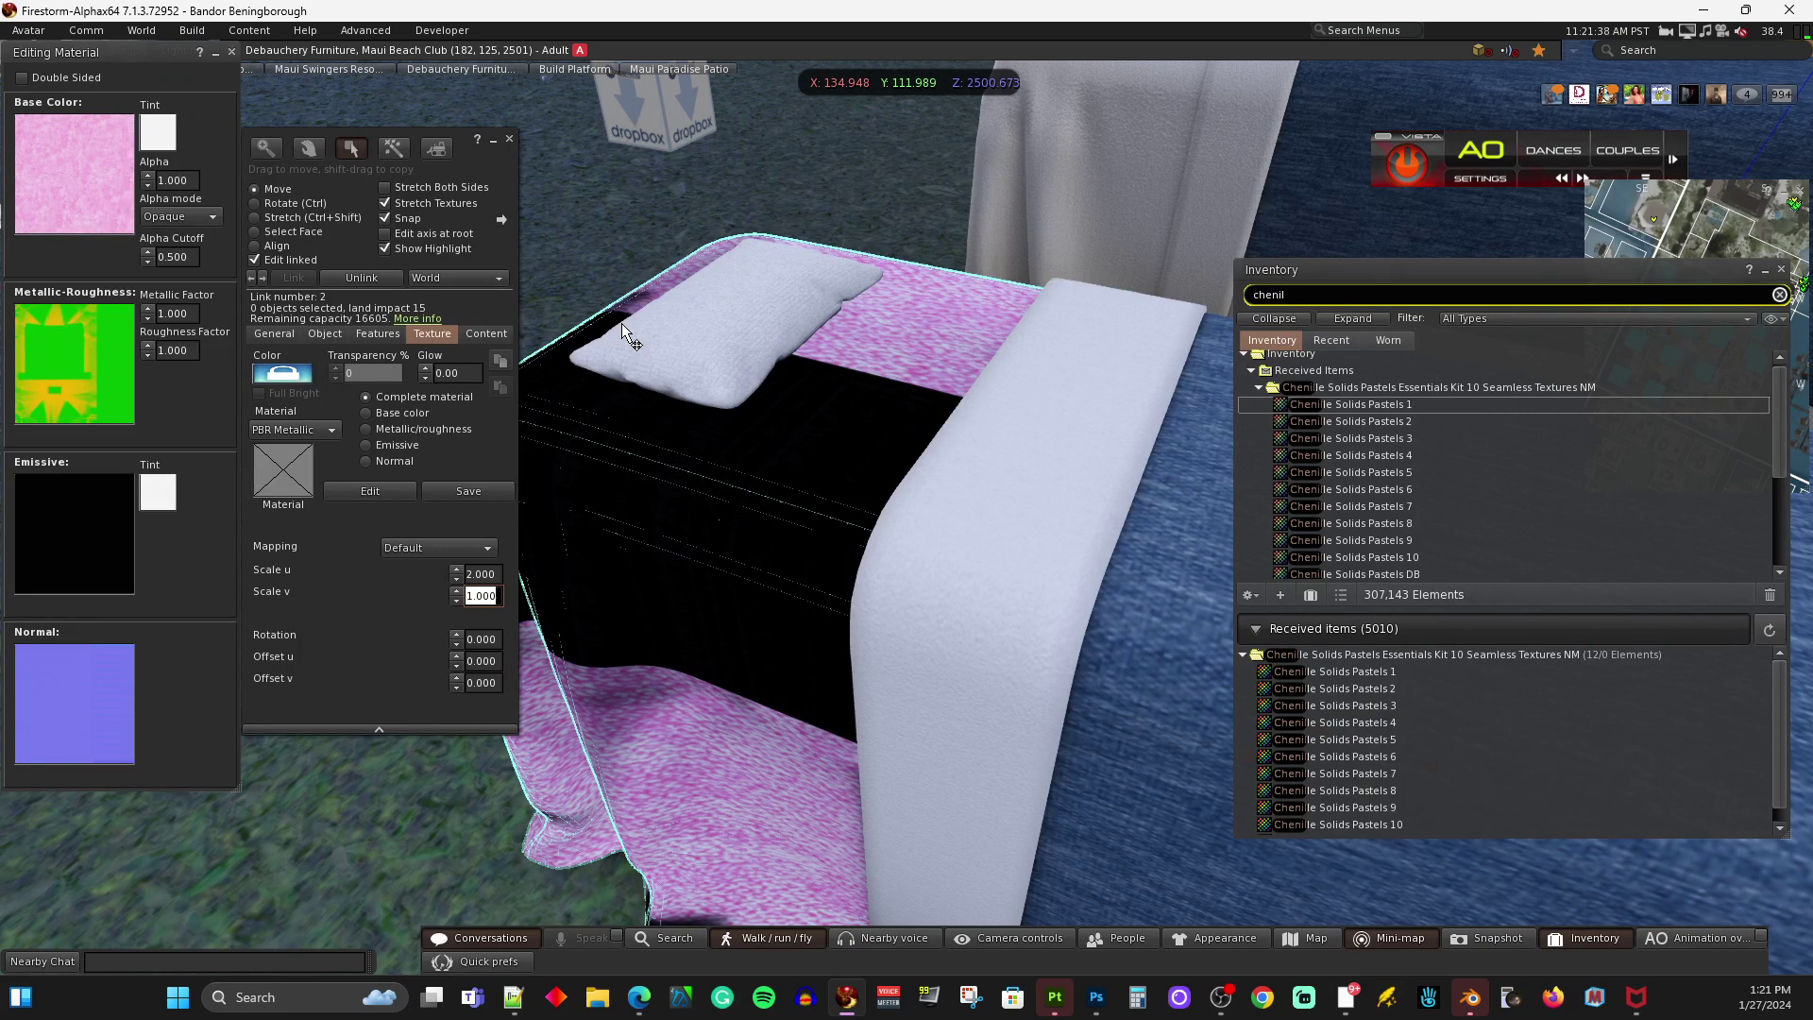
- Set the horizontal texture scale back to 1.000
{"action": "left_click", "coordinate": [483, 573]}
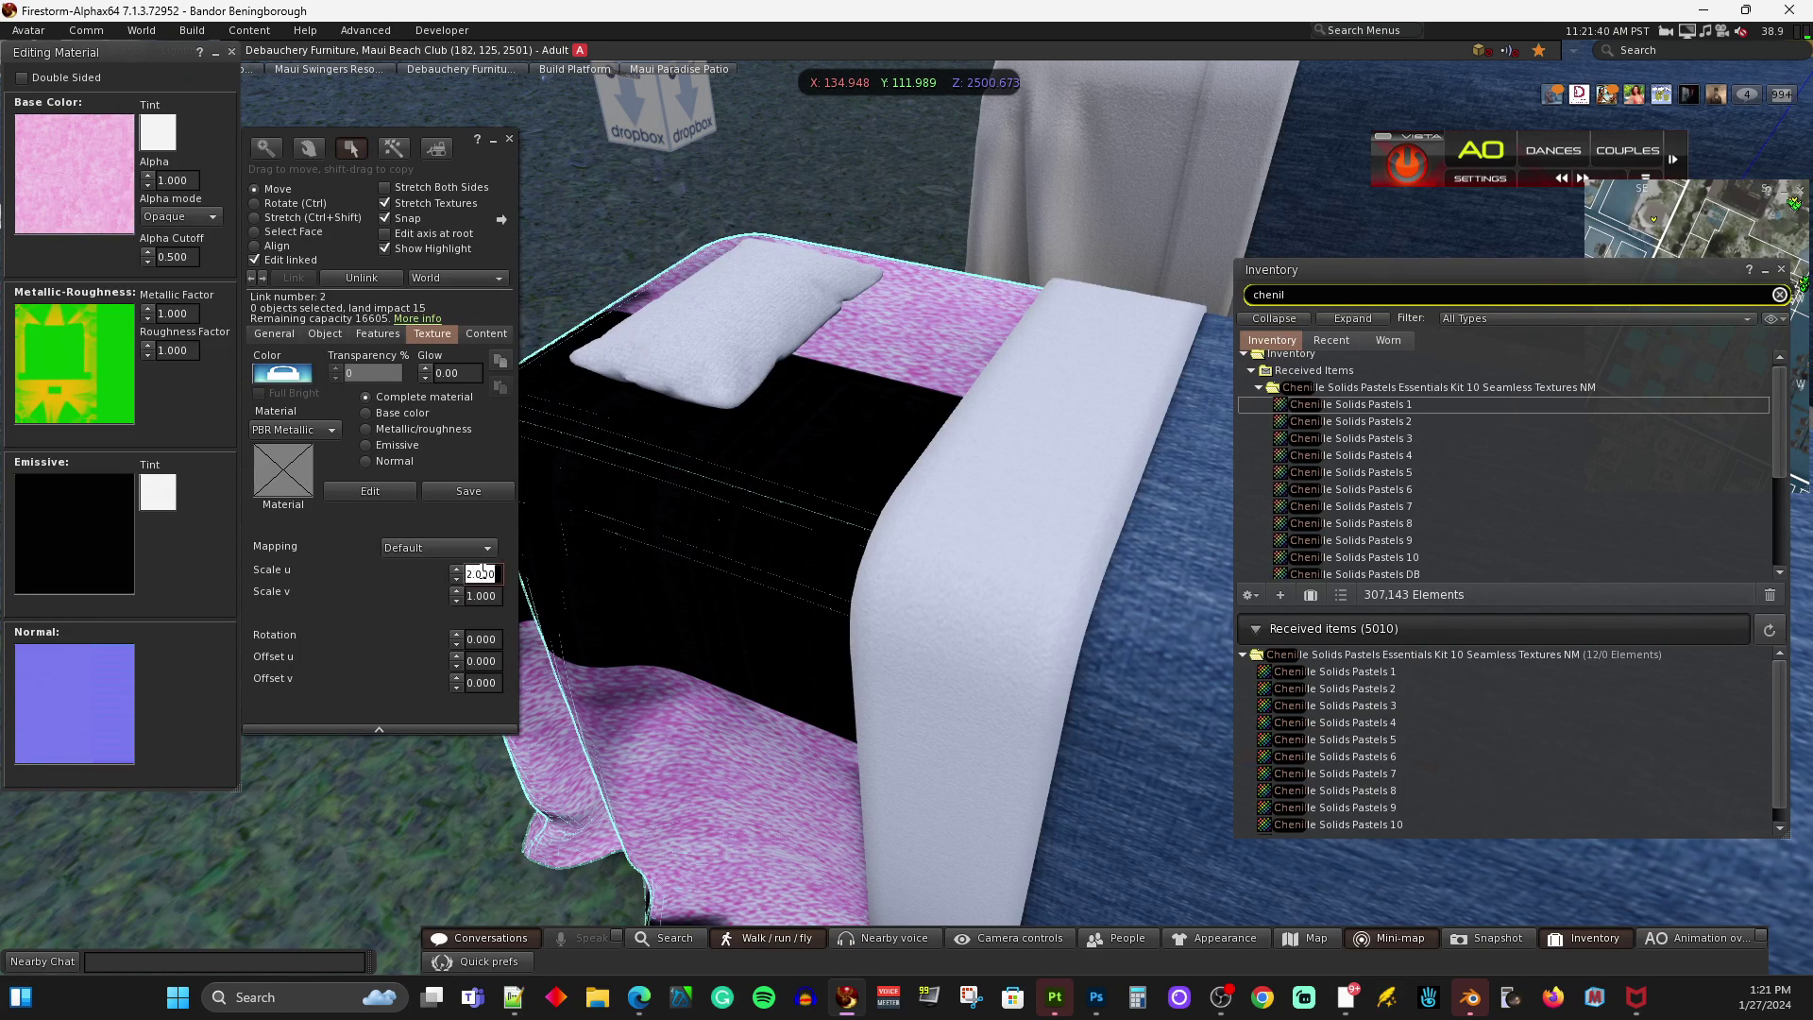
{"action": "type", "text": "0"}
{"action": "key", "text": "BackSpace"}
{"action": "type", "text": "1"}
{"action": "key", "text": "Return"}
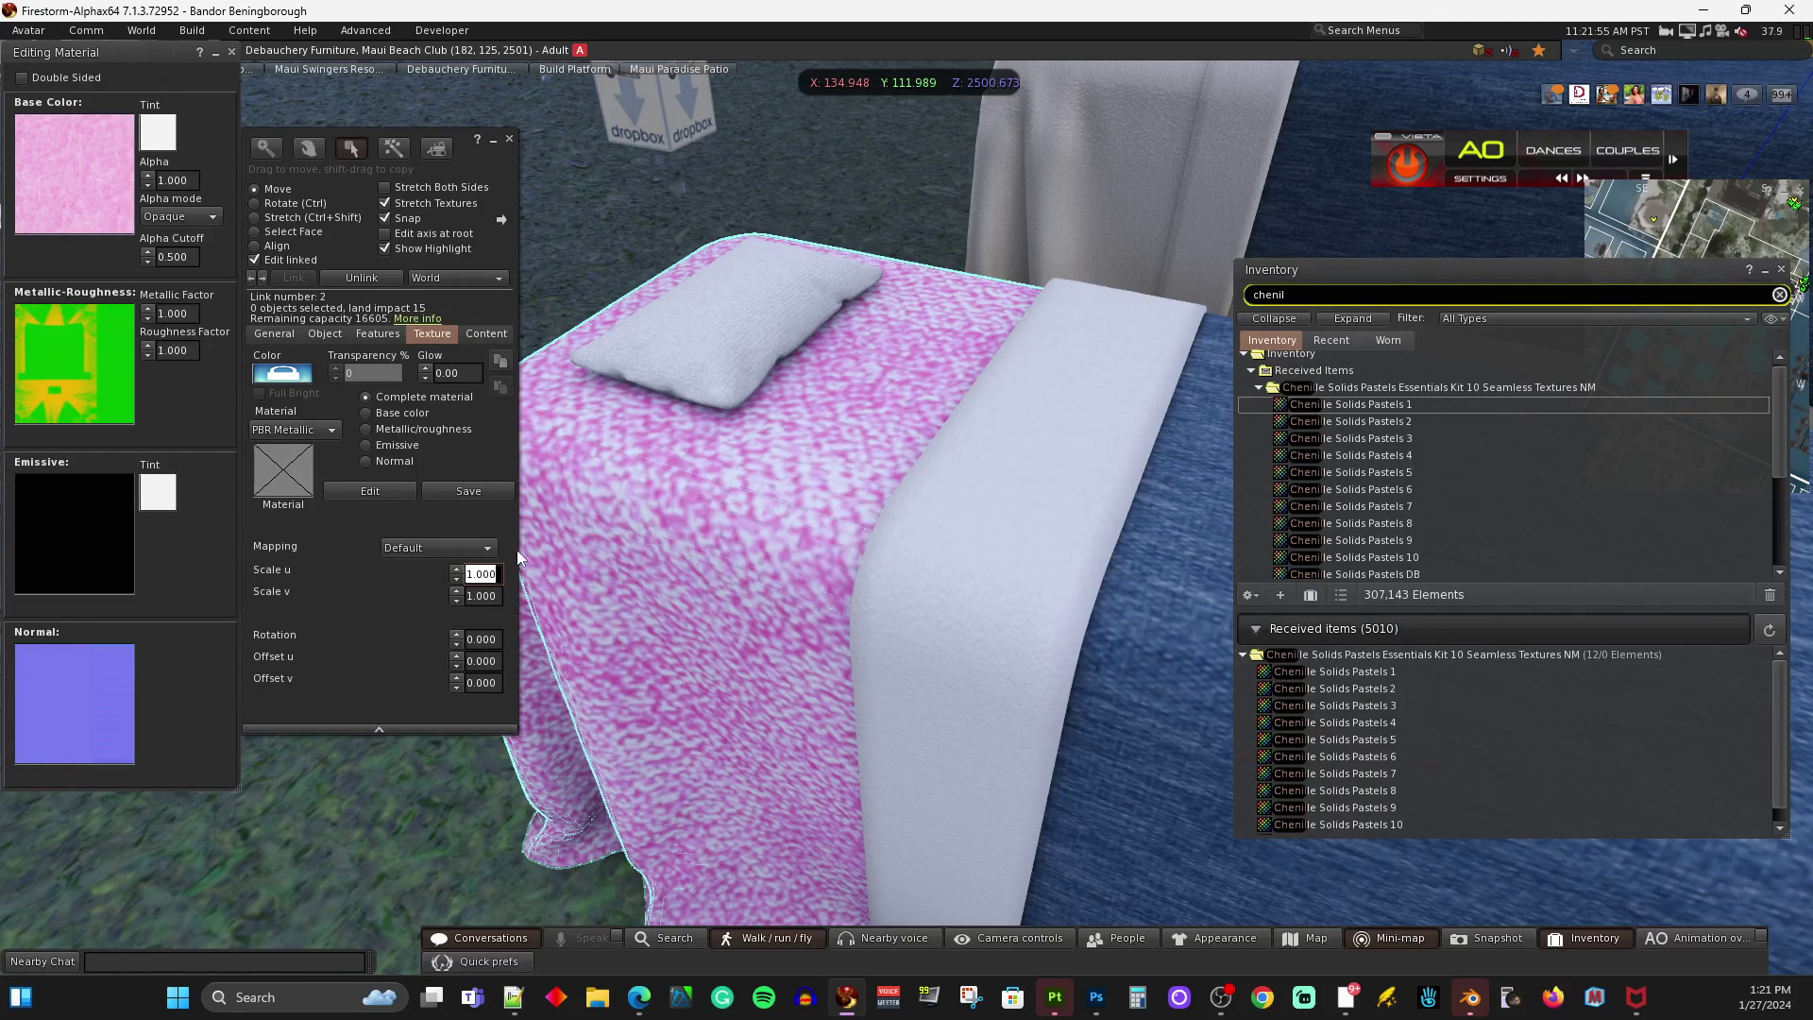
- Swap the base color to Chenille Solids Pastels 3 1x, then switch to Photoshop
{"action": "double_click", "coordinate": [1365, 405]}
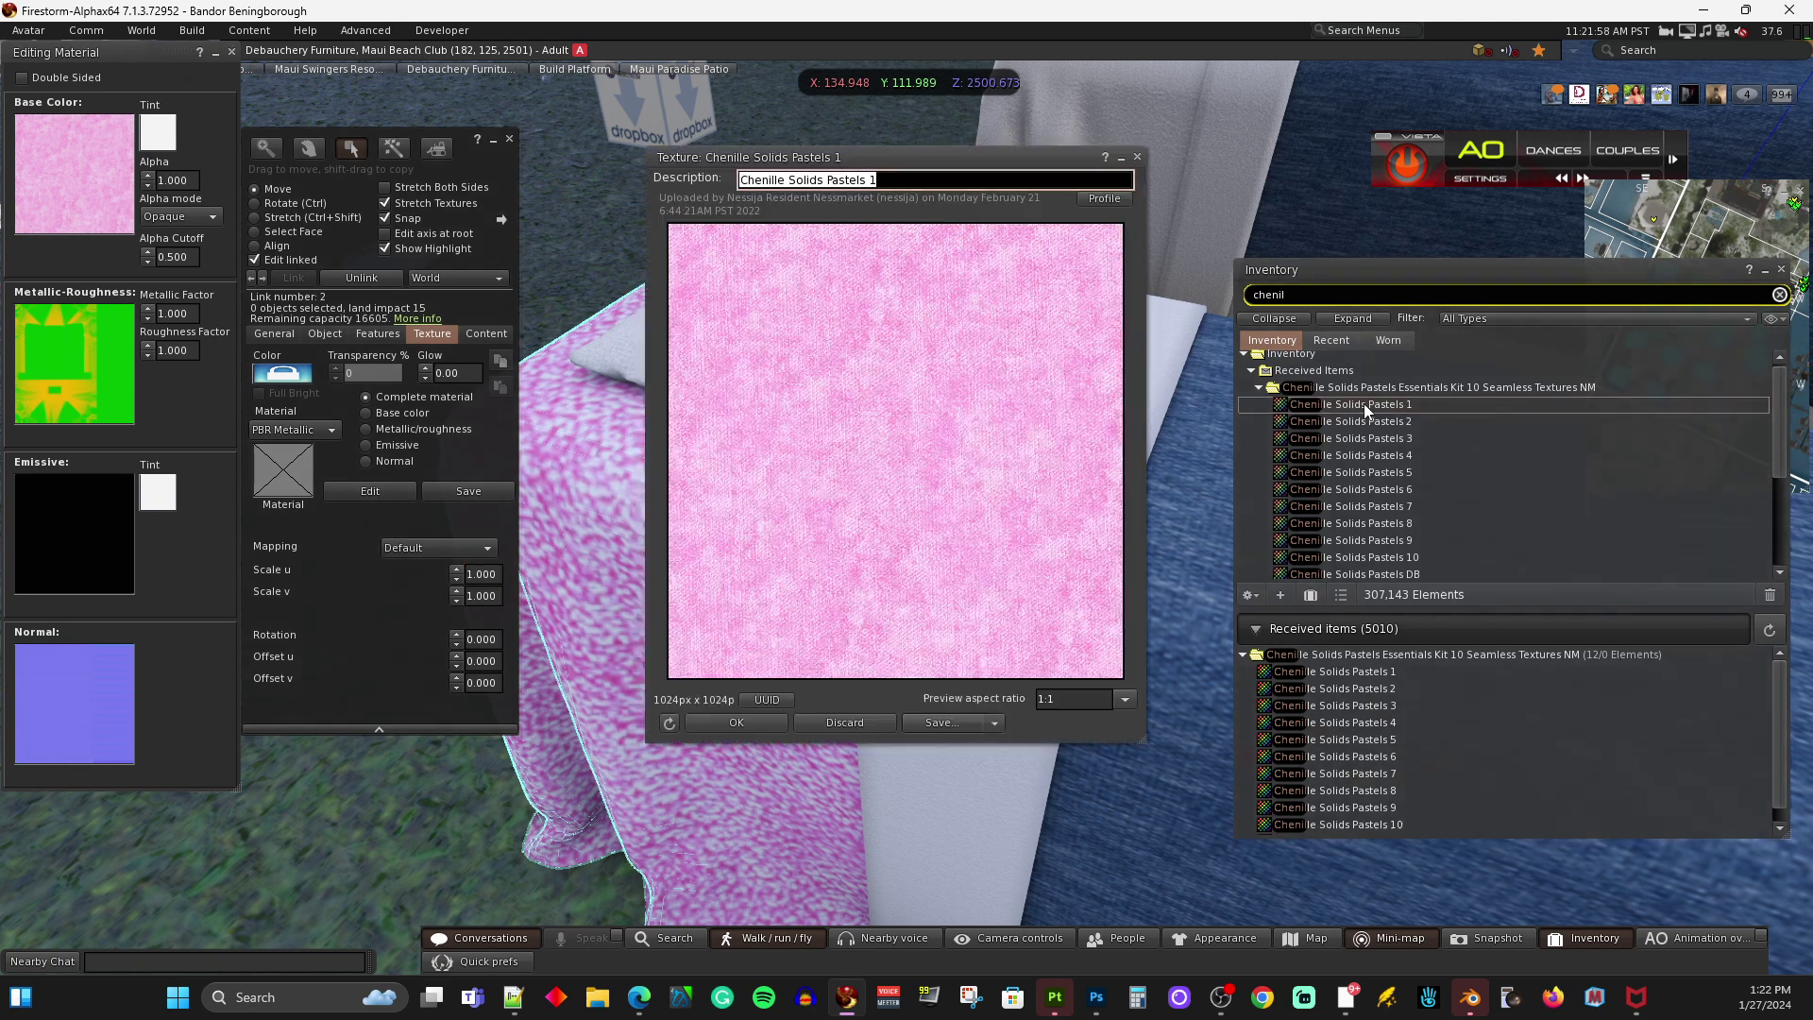
{"action": "left_click", "coordinate": [1138, 158]}
{"action": "scroll", "coordinate": [1438, 444], "scroll_direction": "down", "scroll_amount": 2}
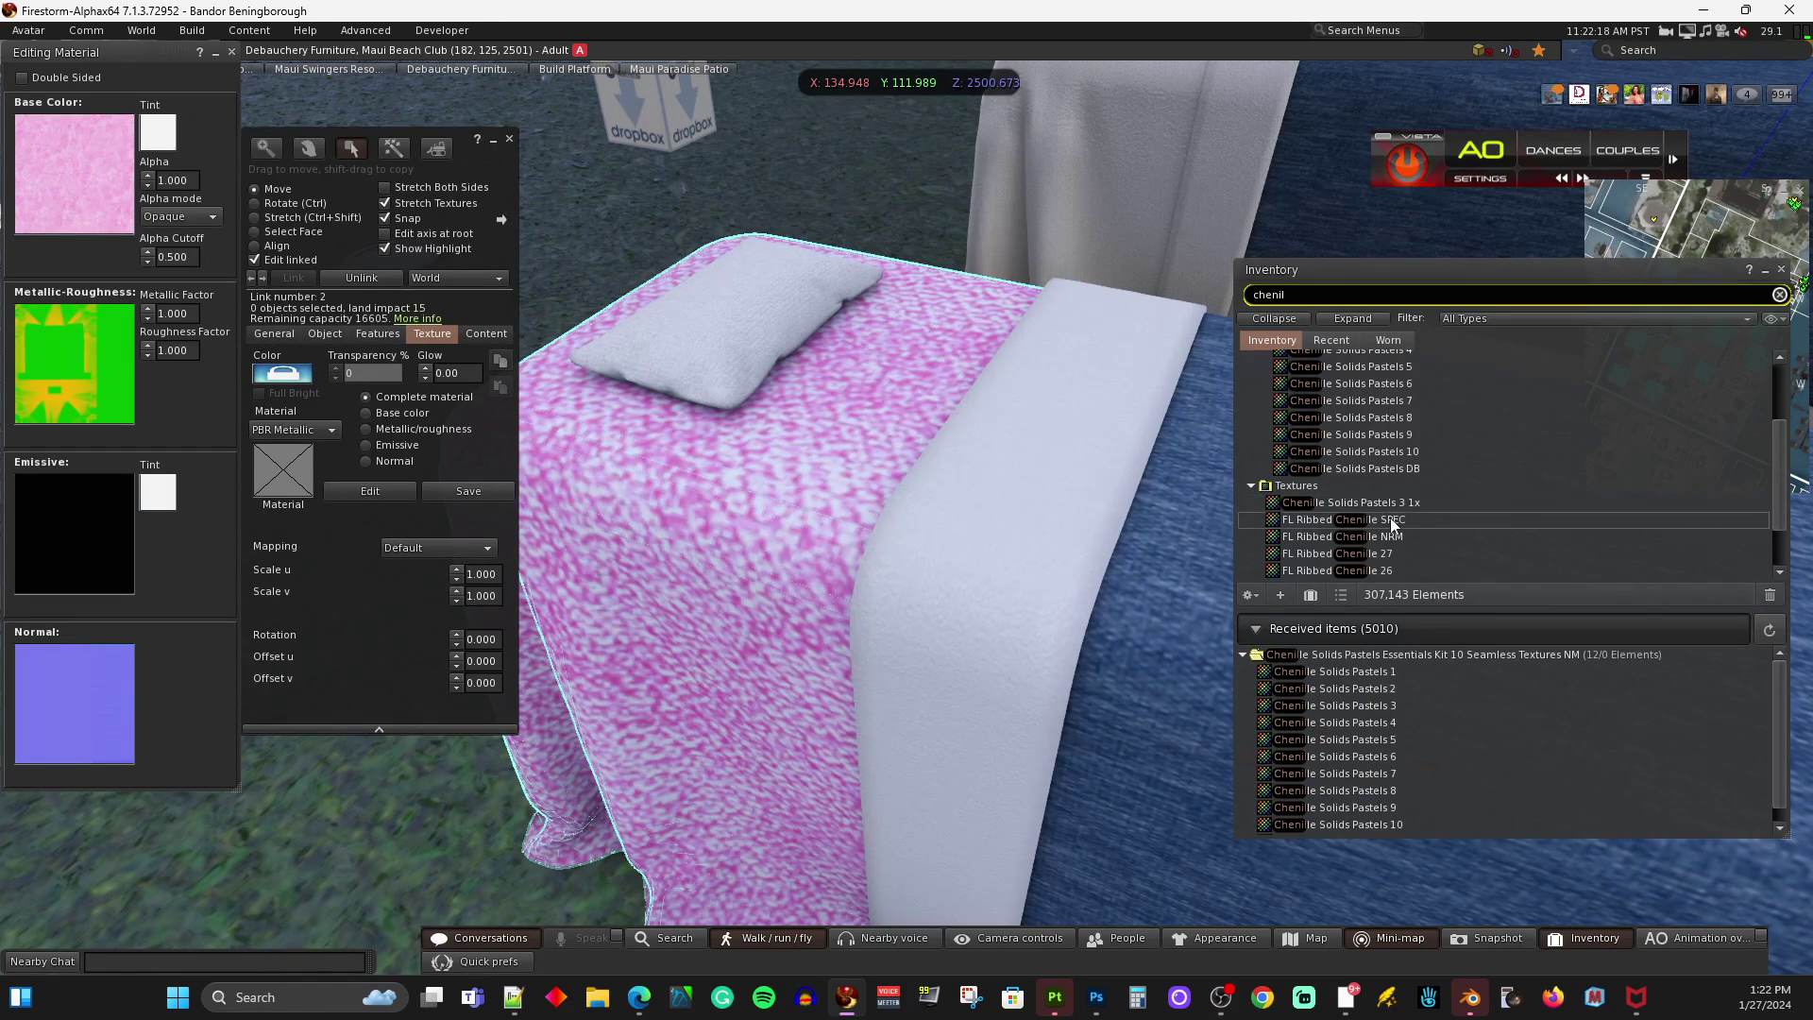
{"action": "mouse_move", "coordinate": [1398, 514]}
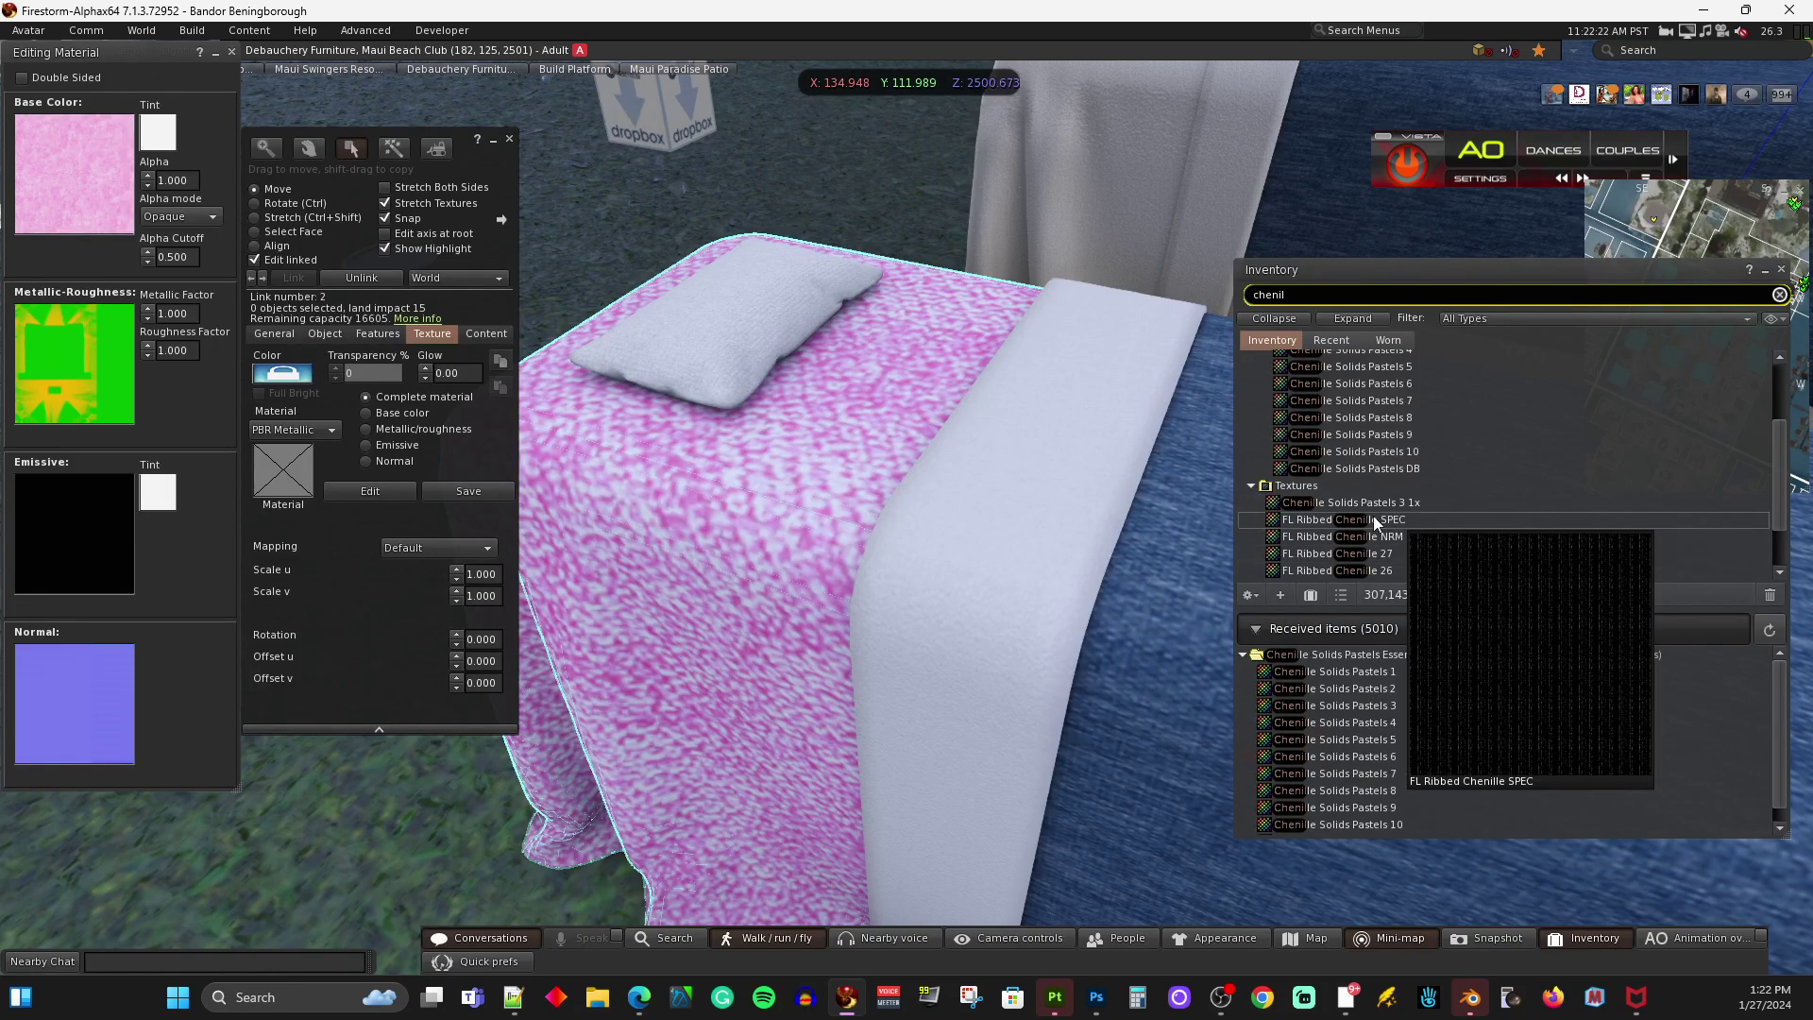
{"action": "left_click_drag", "start_coordinate": [1369, 502], "coordinate": [87, 200]}
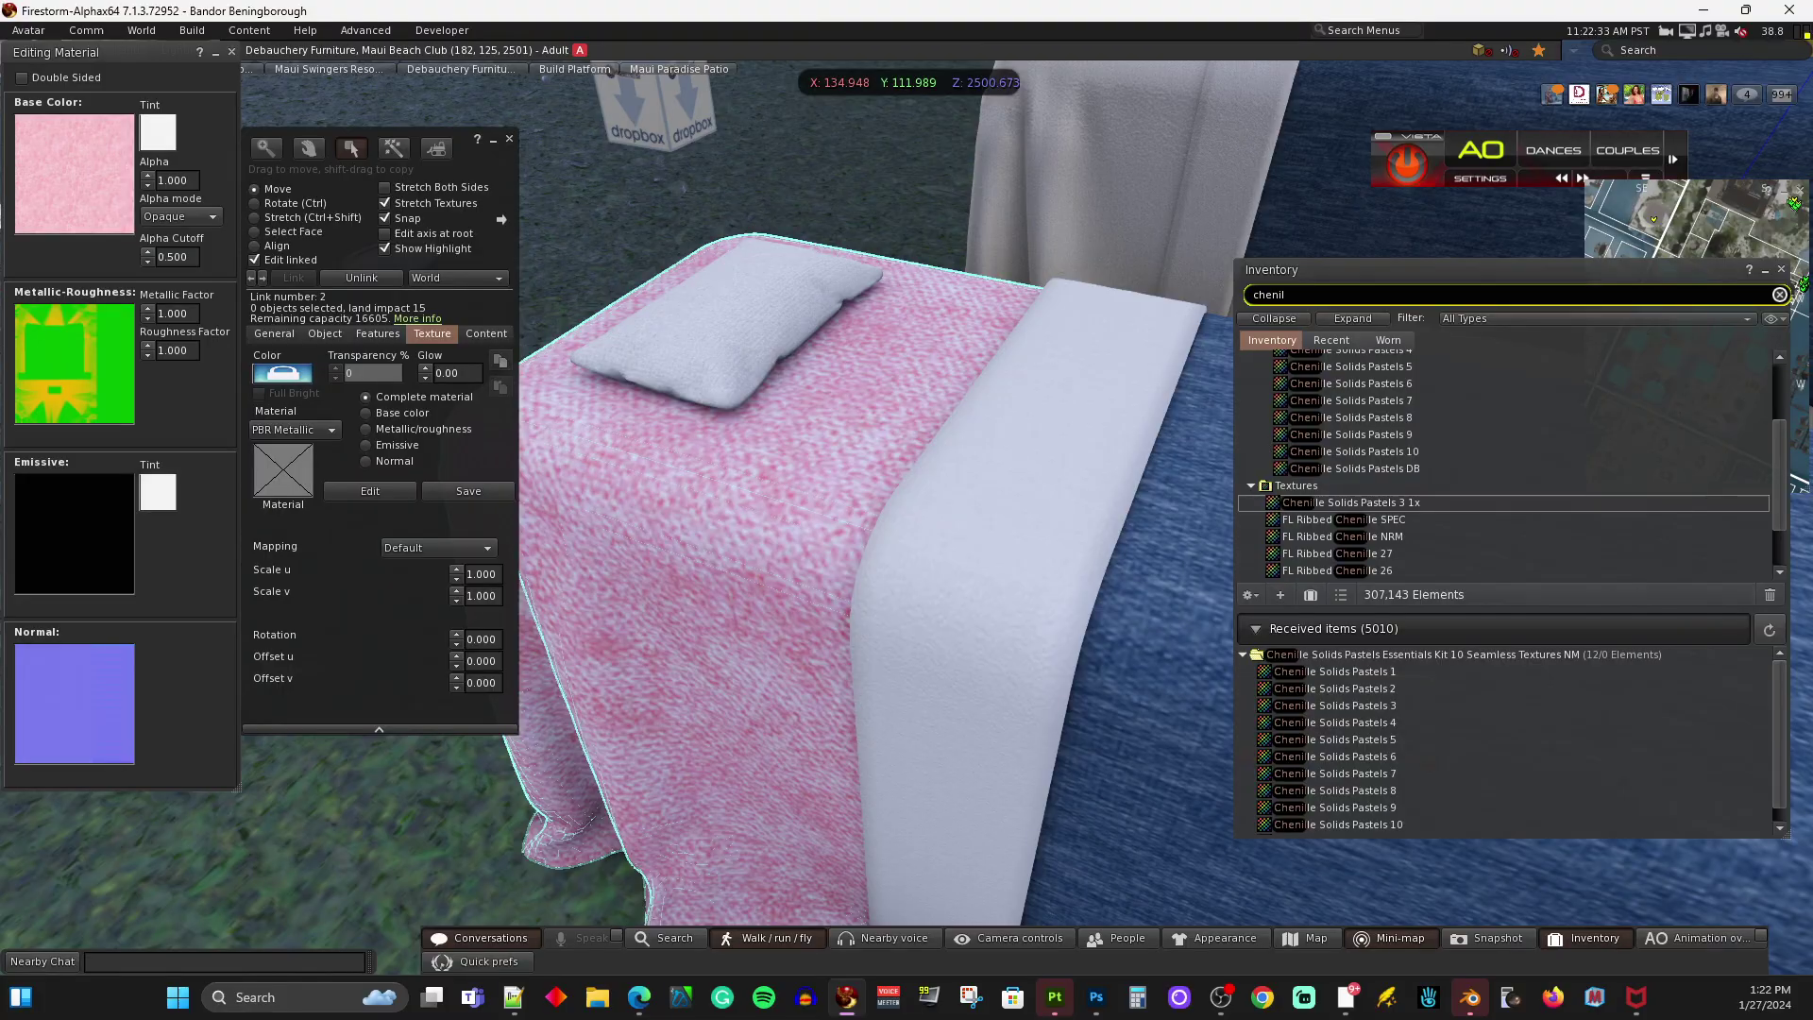
{"action": "key", "text": "alt+Tab"}
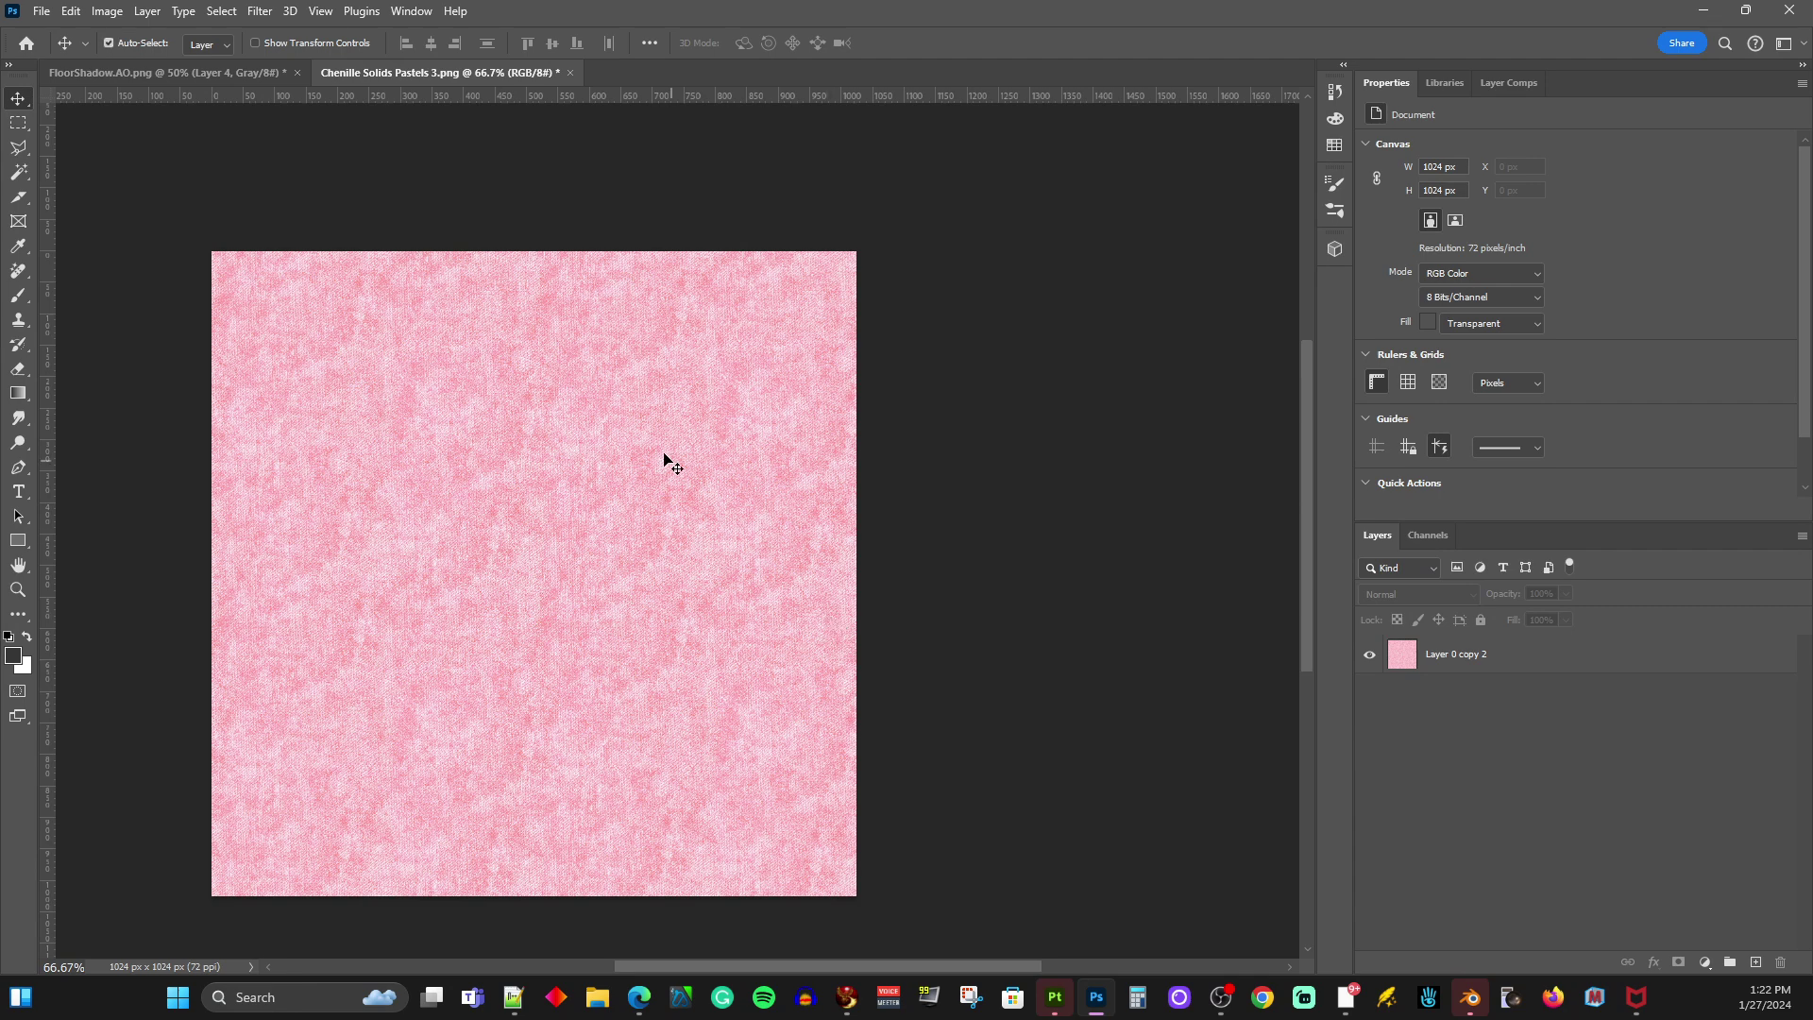
- Shrink the chenille texture to half size and duplicate it into a 2×2 tile grid
{"action": "key", "text": "ctrl+r"}
{"action": "key", "text": "ctrl"}
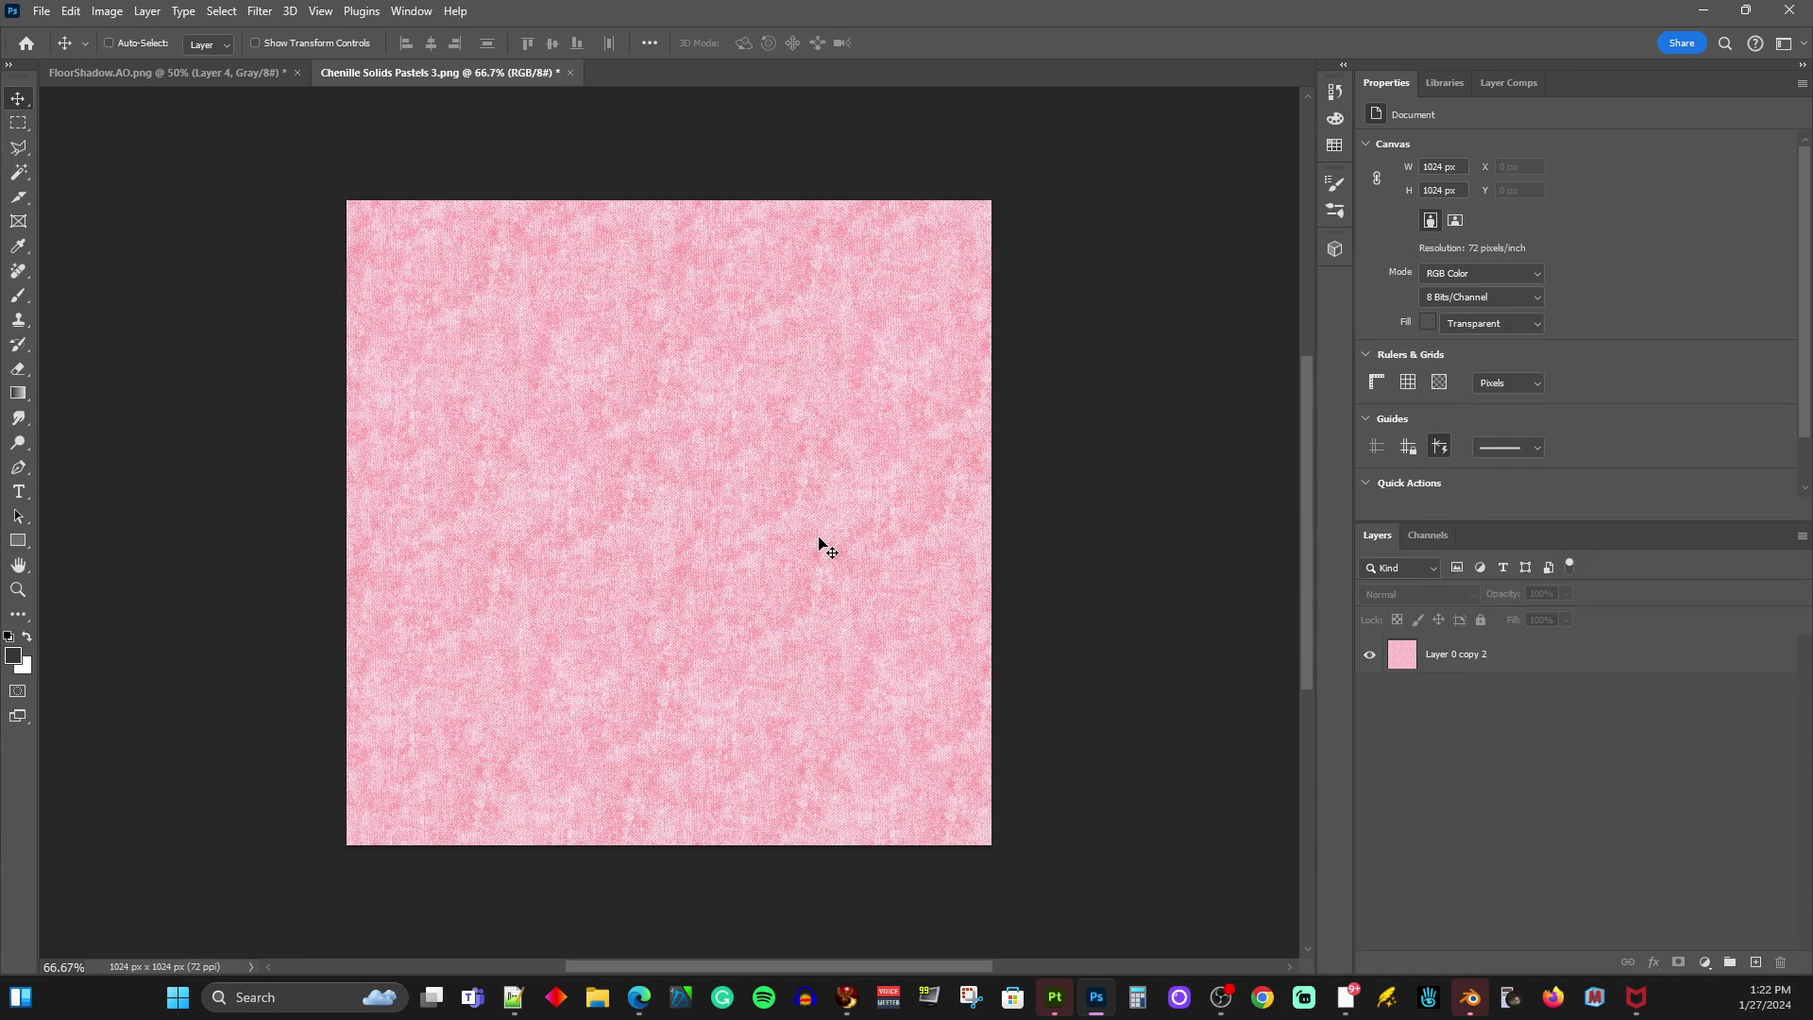
{"action": "left_click", "coordinate": [1560, 661]}
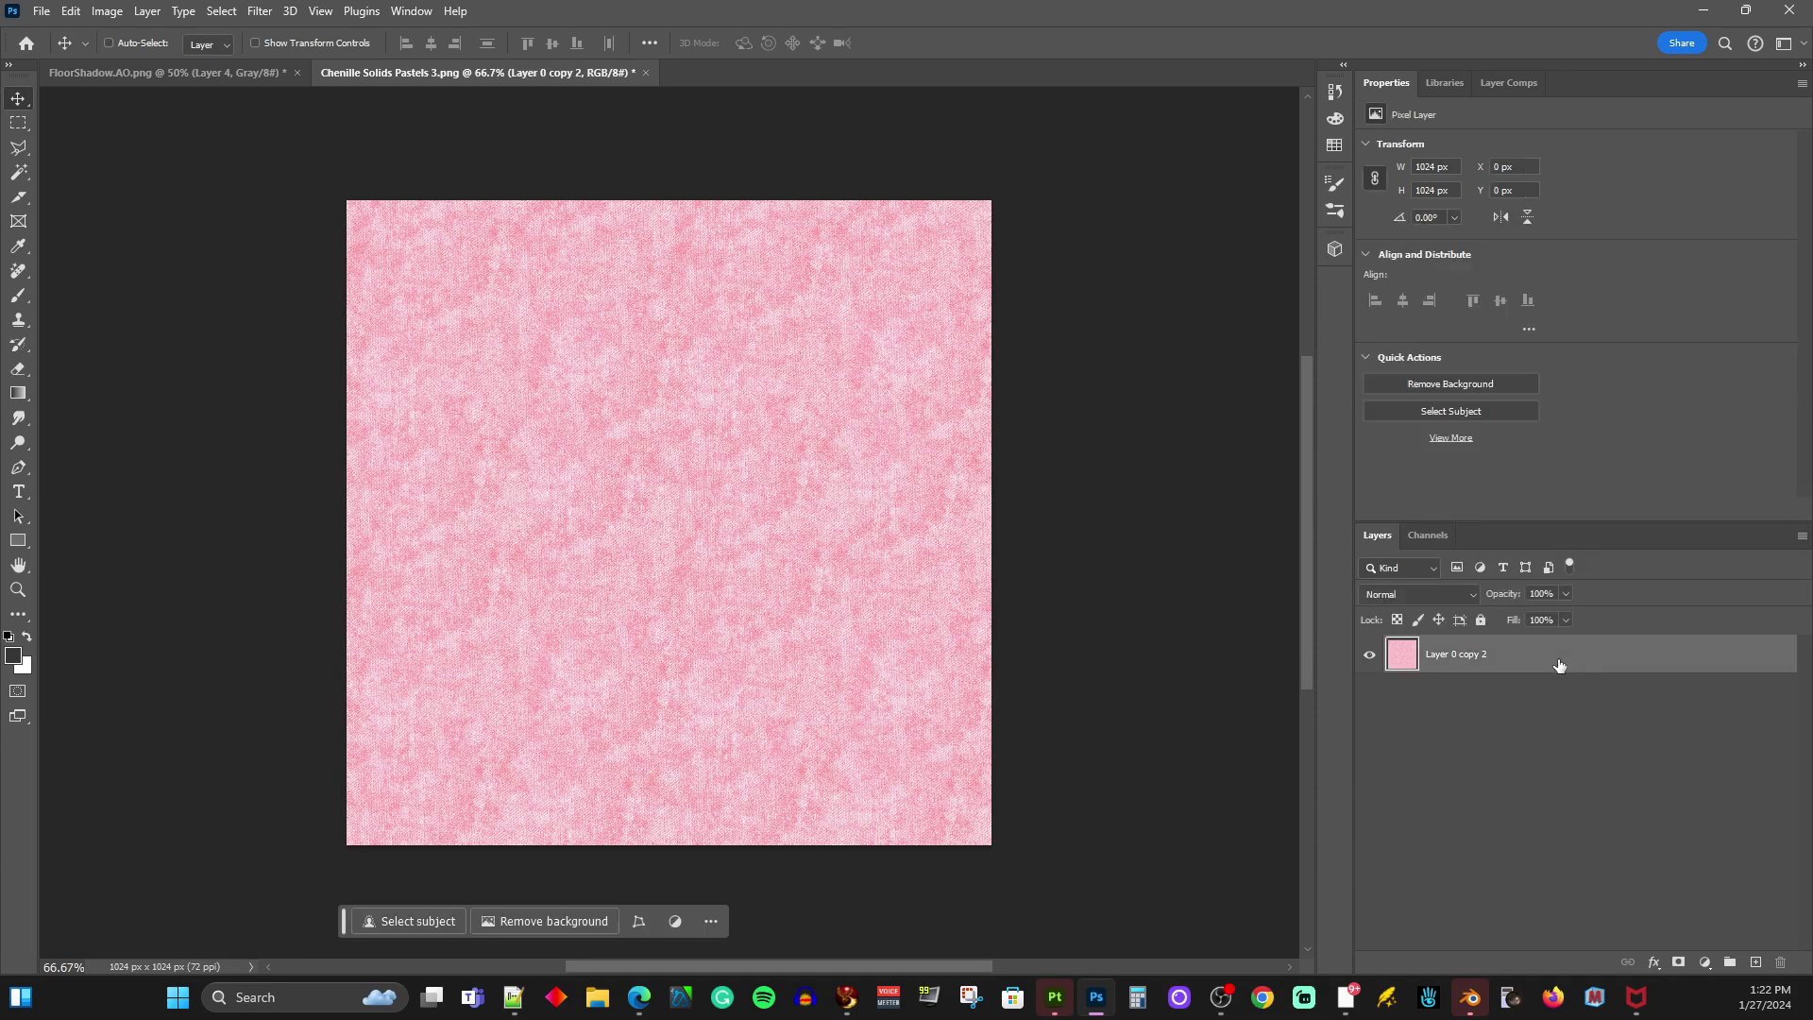
{"action": "key", "text": "ctrl+t"}
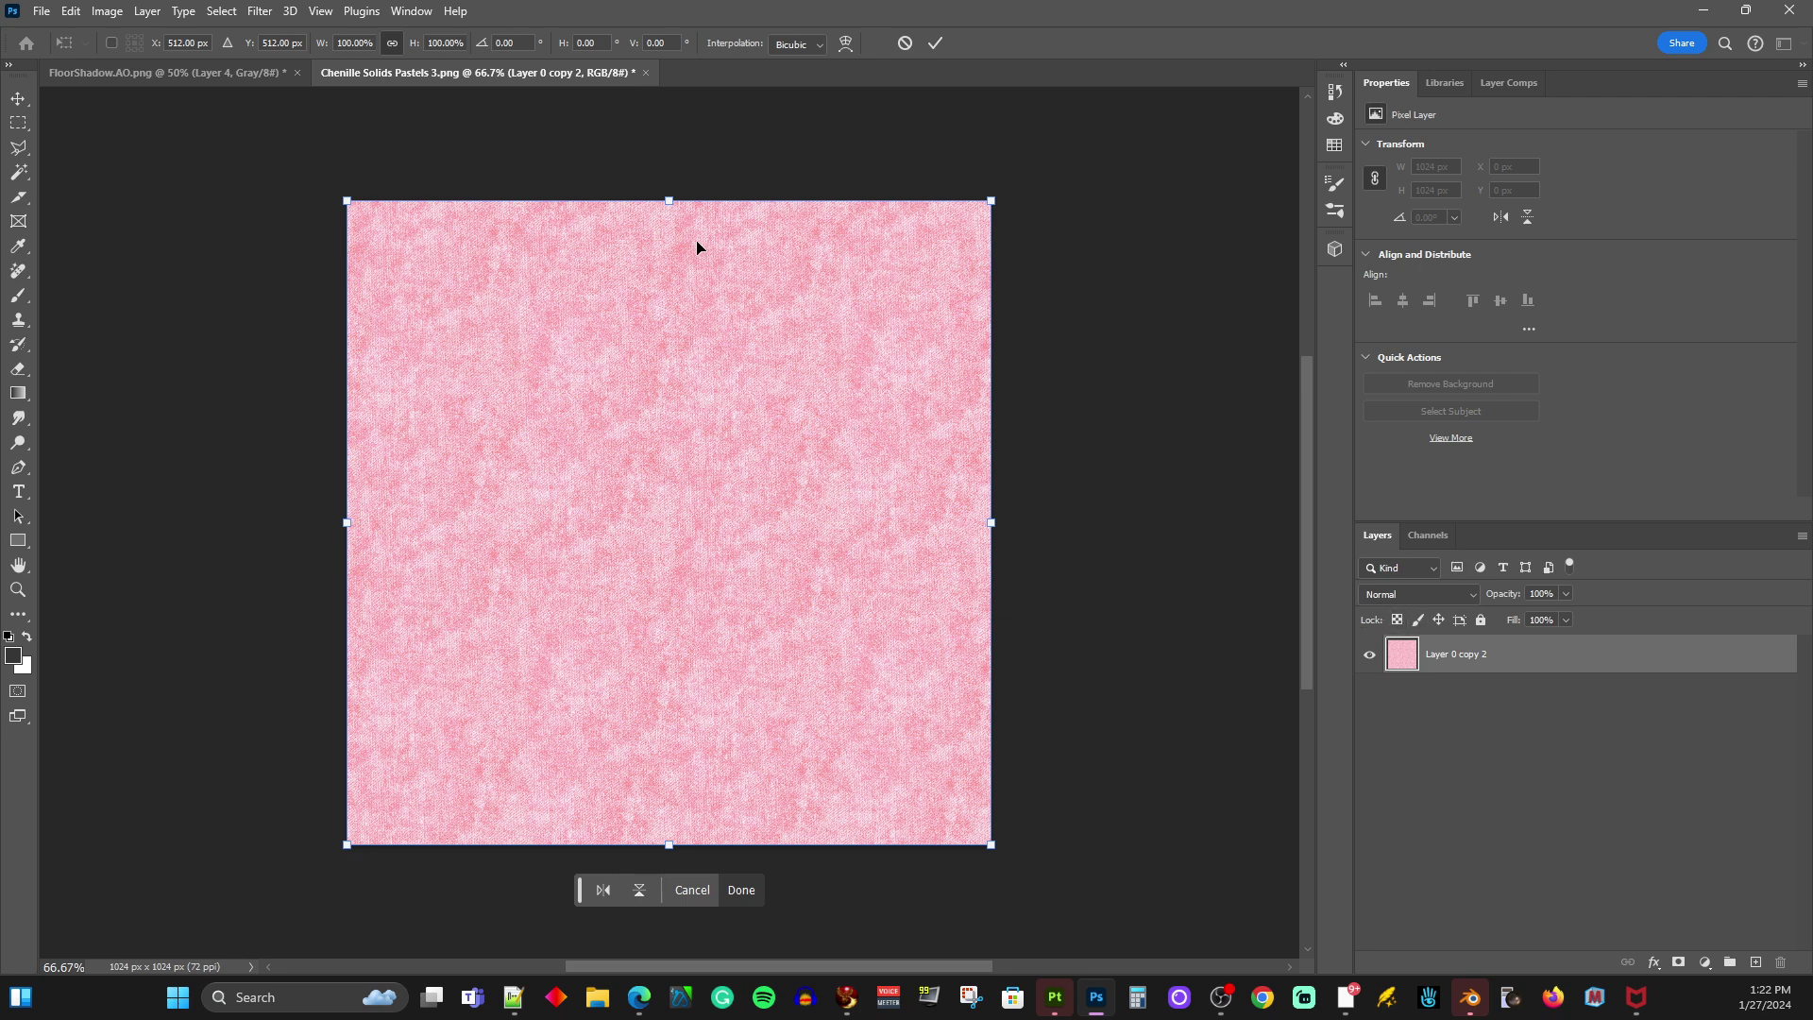
{"action": "left_click_drag", "start_coordinate": [668, 201], "coordinate": [669, 522]}
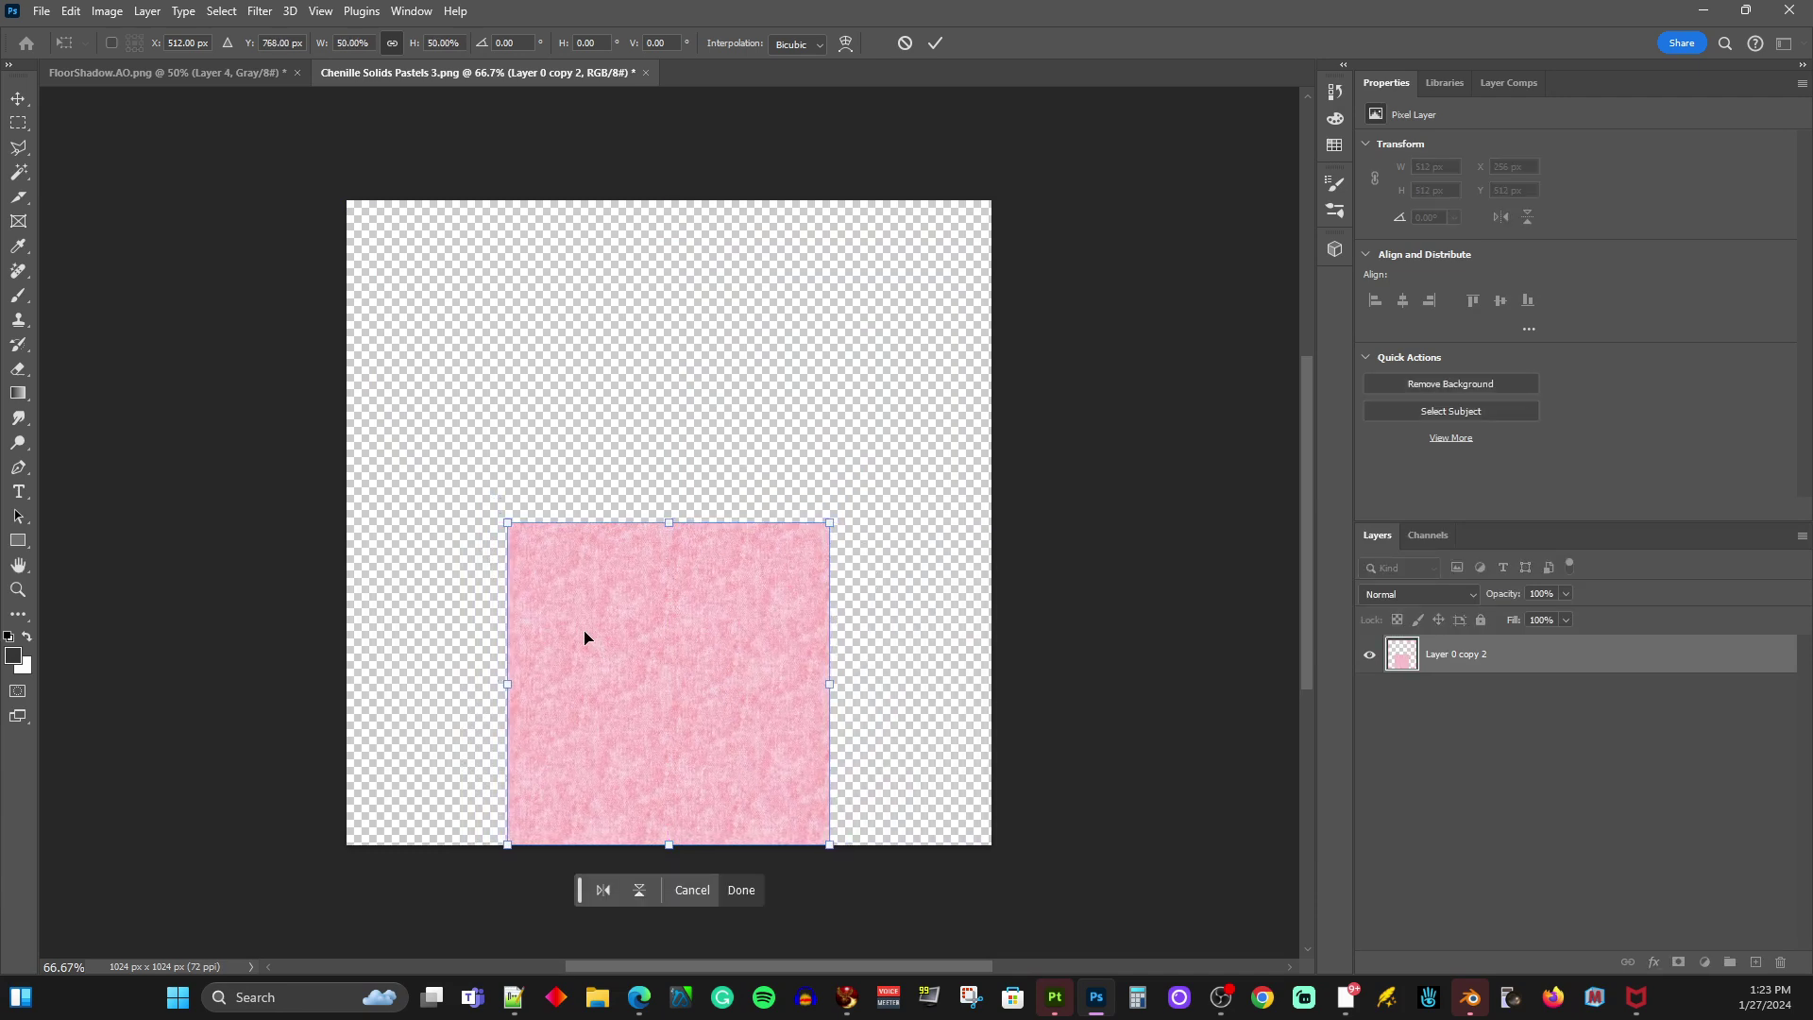
{"action": "left_click_drag", "start_coordinate": [584, 638], "coordinate": [427, 646]}
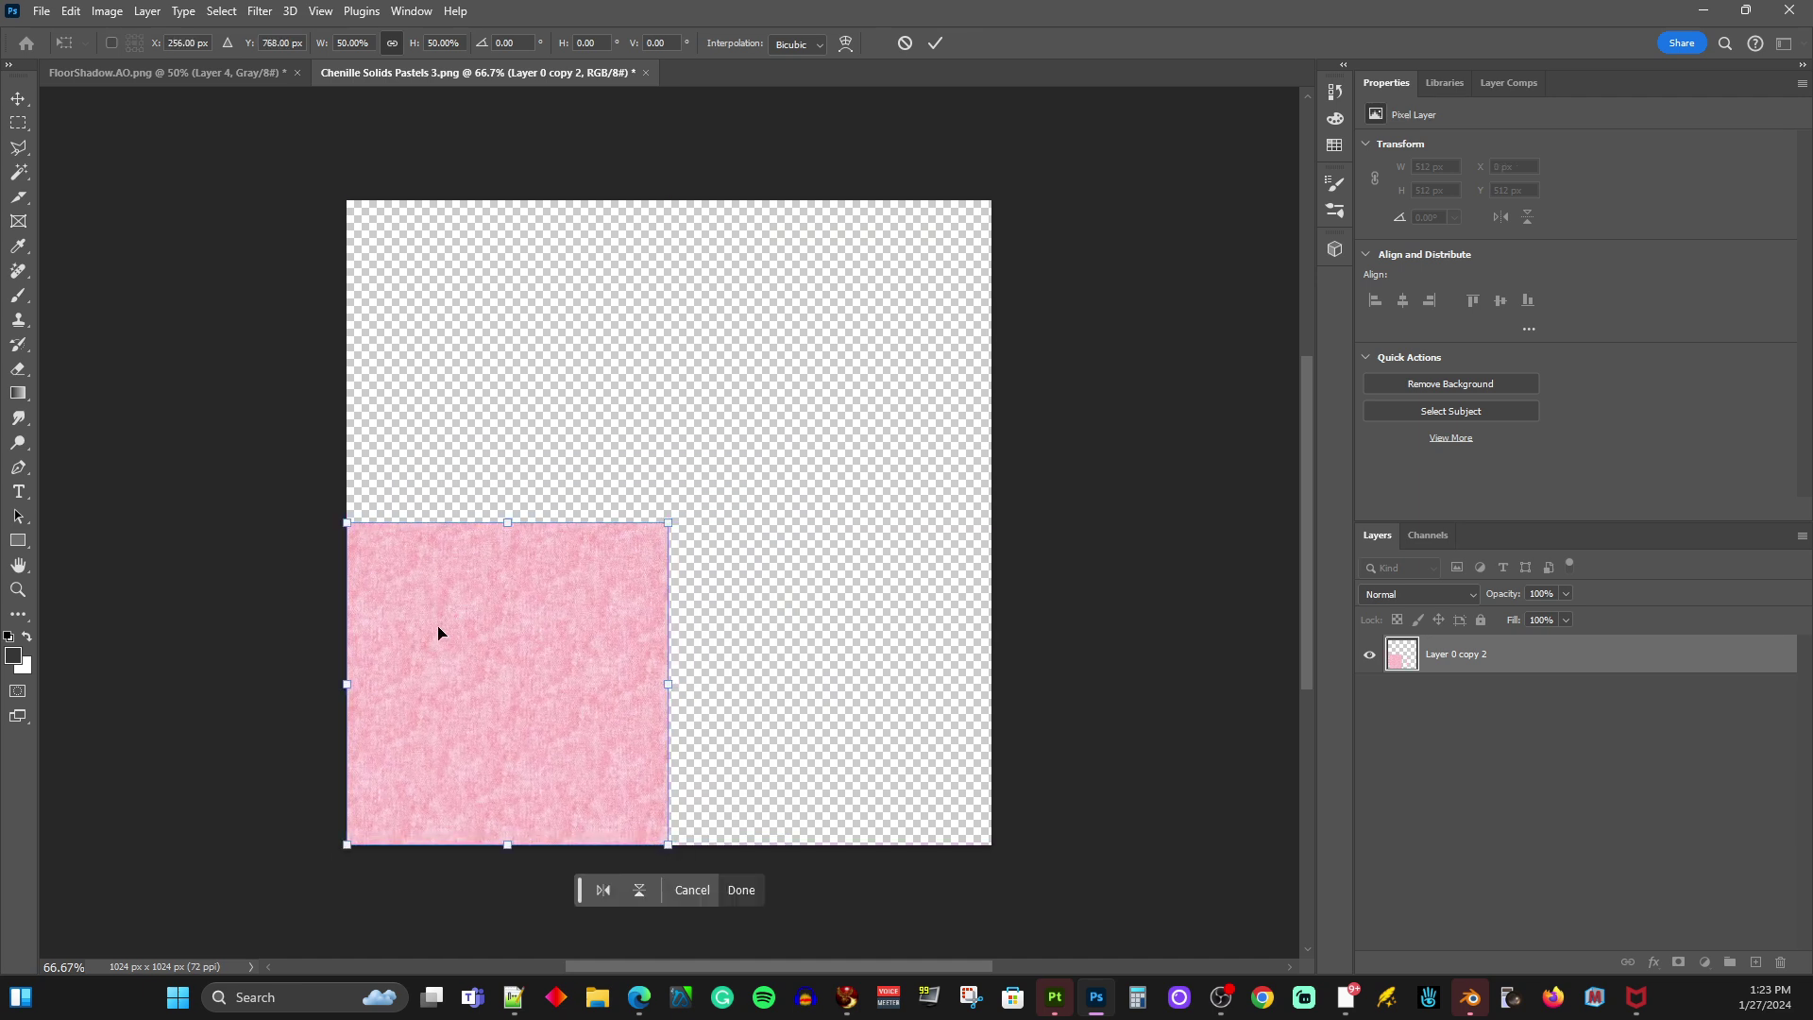
{"action": "left_click", "coordinate": [936, 43]}
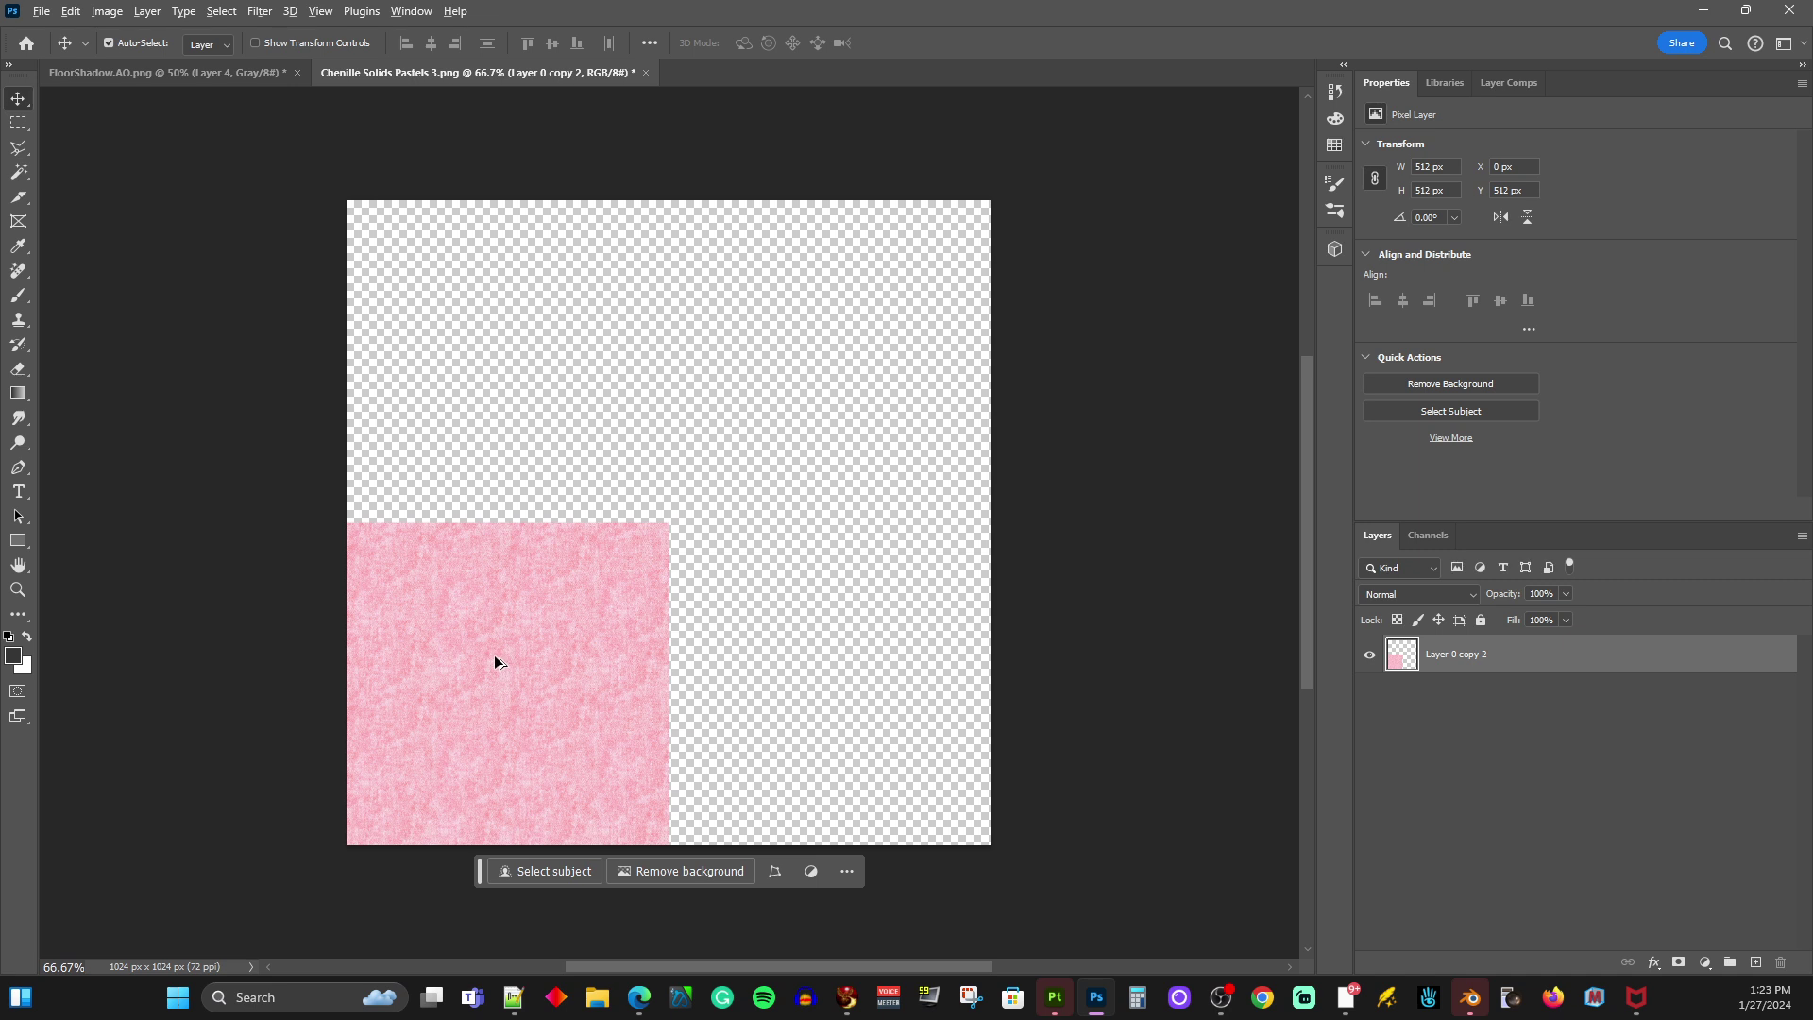
{"action": "left_click_drag", "start_coordinate": [495, 661], "coordinate": [818, 661], "text": "alt"}
{"action": "left_click", "coordinate": [564, 696], "text": "shift"}
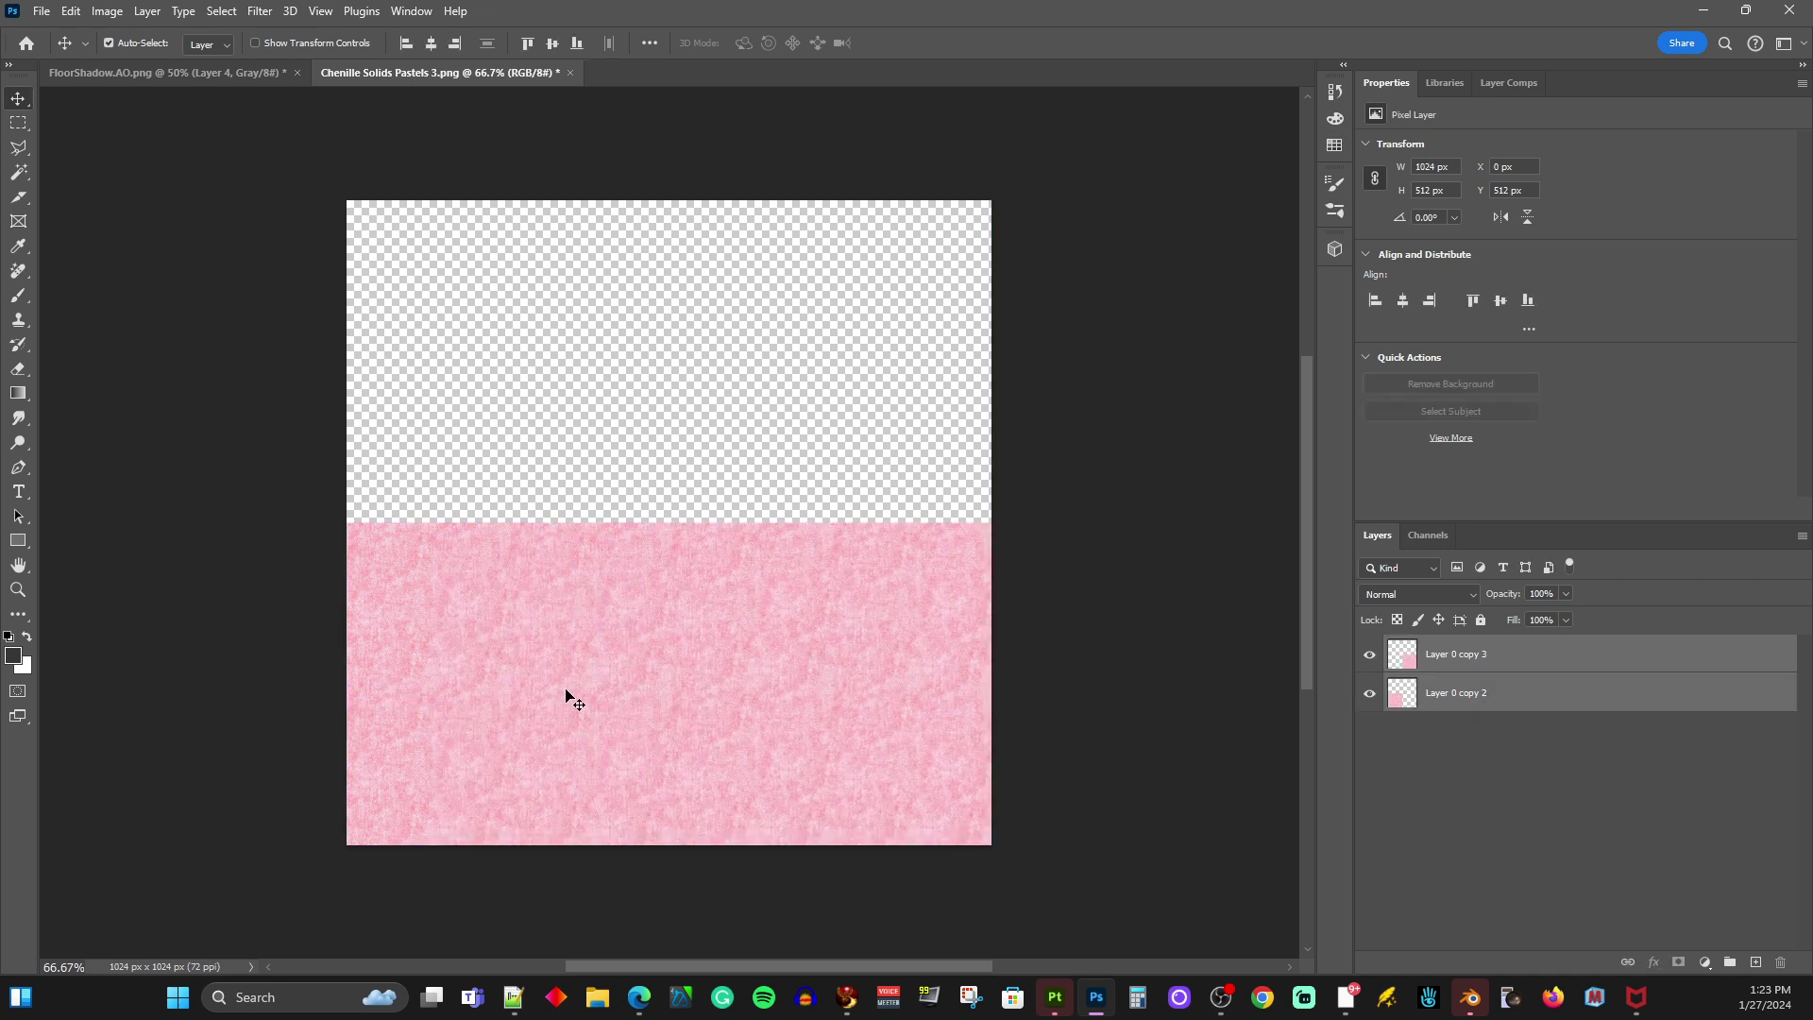
{"action": "left_click_drag", "start_coordinate": [566, 691], "coordinate": [565, 377], "text": "alt"}
- Merge the four chenille tile layers into a single layer
{"action": "left_click", "coordinate": [1503, 654]}
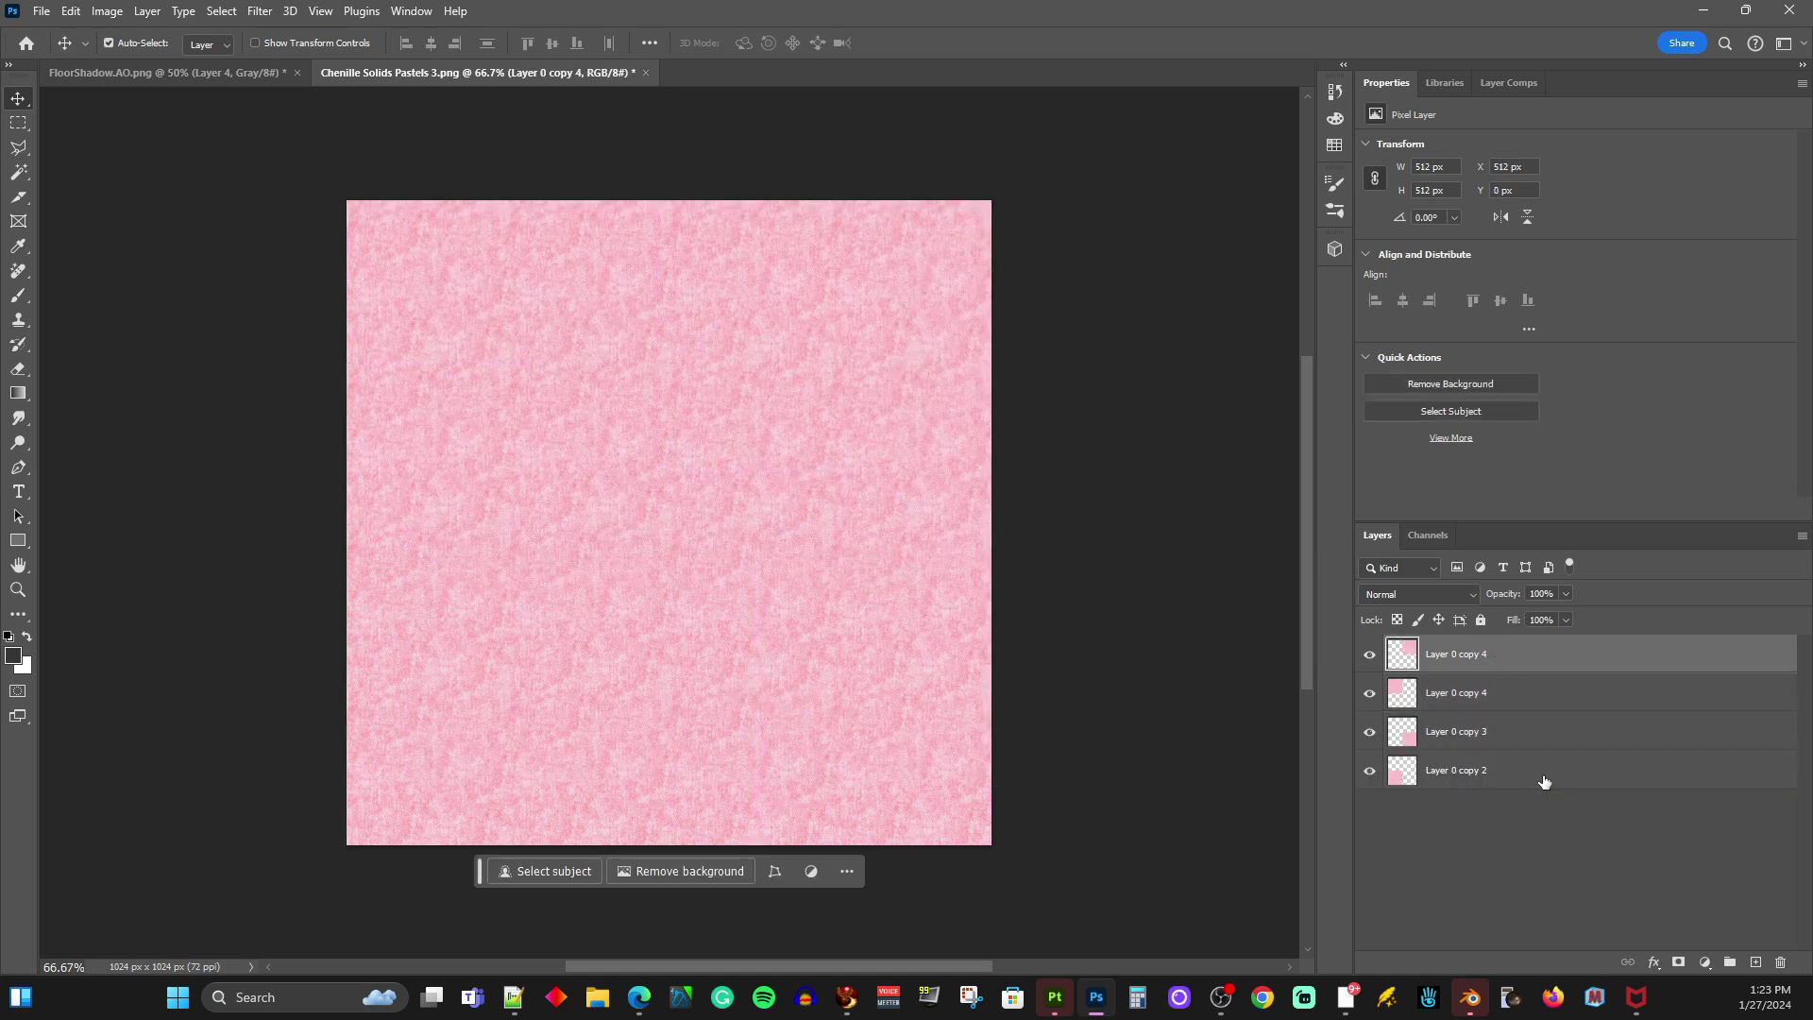
{"action": "left_click", "coordinate": [1541, 782], "text": "shift"}
{"action": "right_click", "coordinate": [1542, 782]}
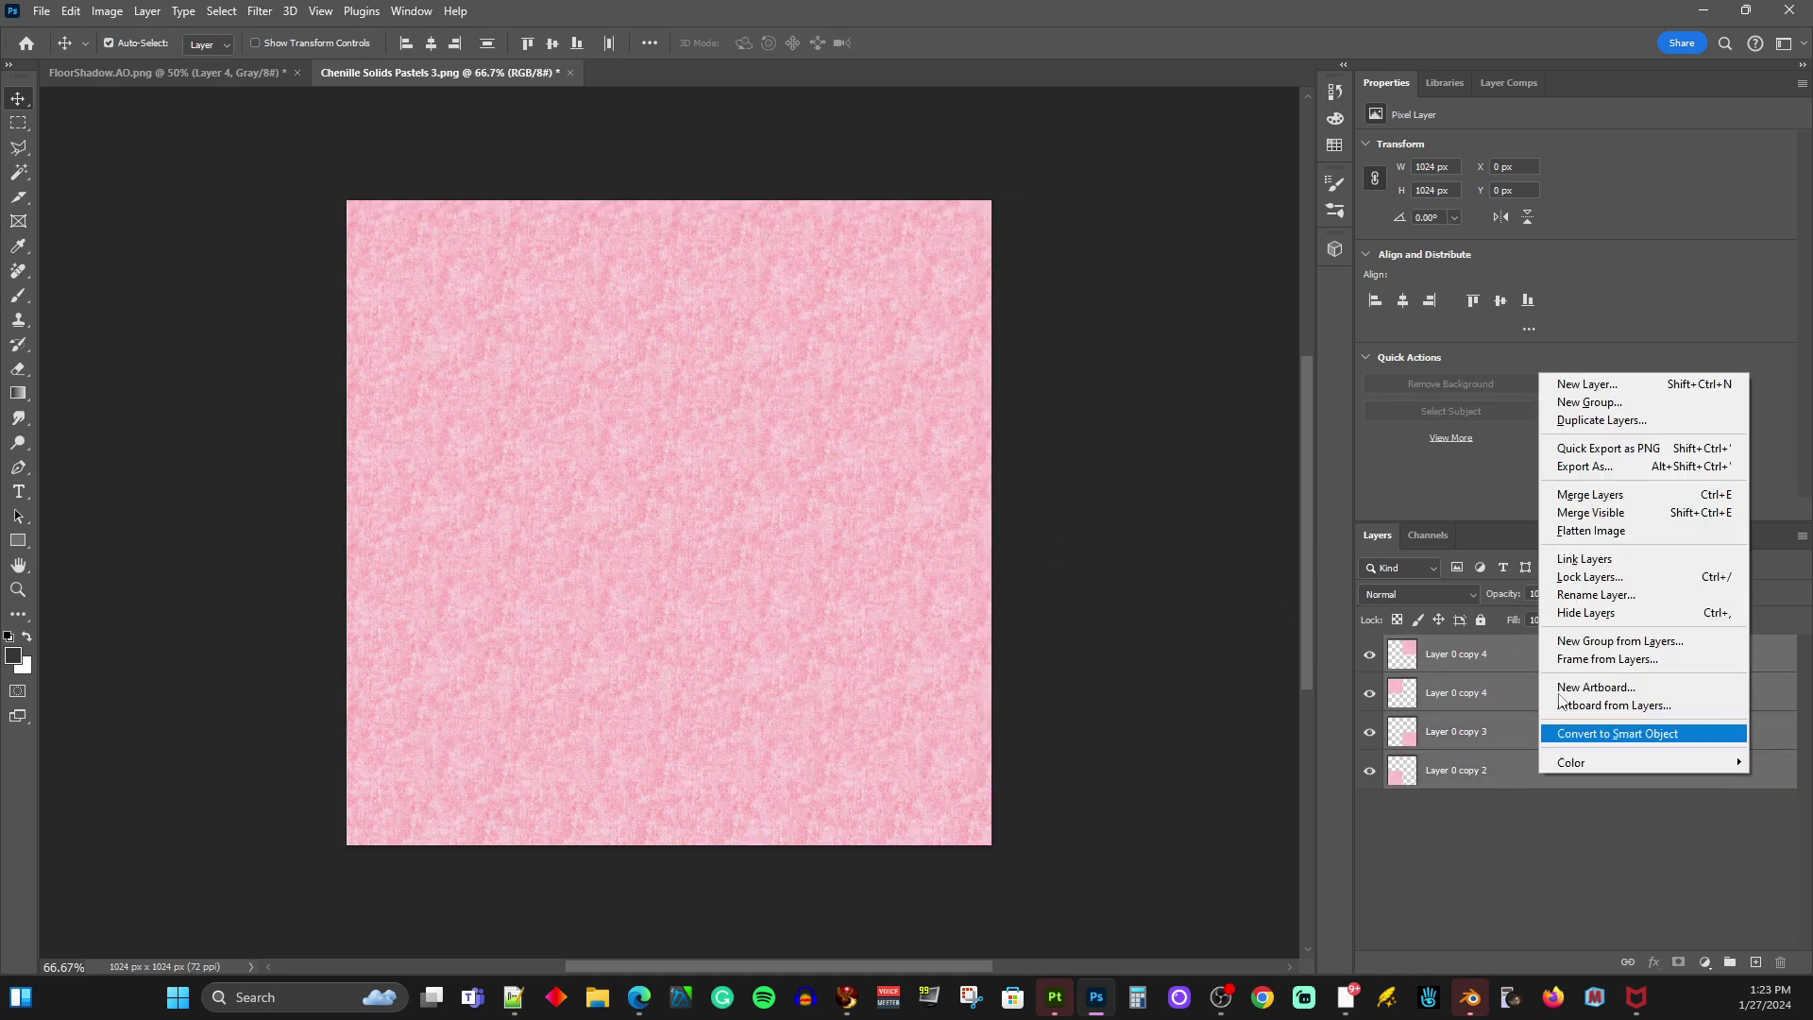
{"action": "left_click", "coordinate": [1572, 496]}
{"action": "left_click", "coordinate": [1203, 546]}
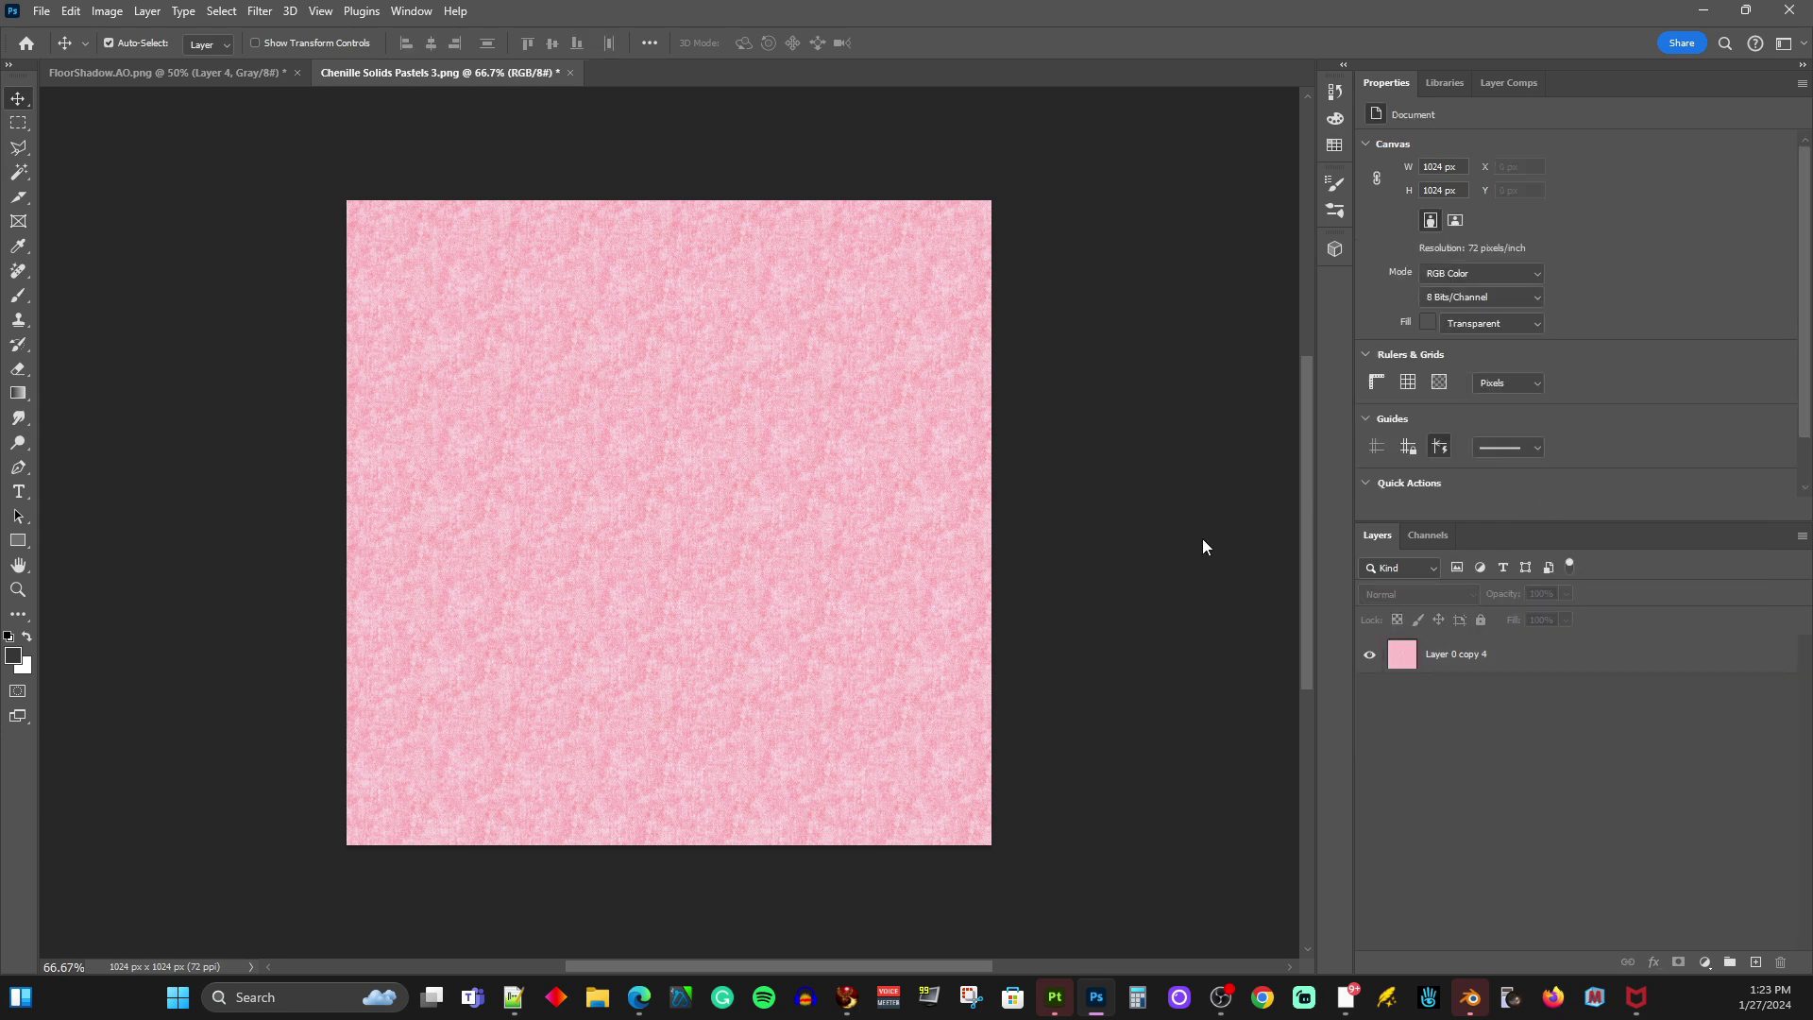
- Save the merged image as the PNG 'Chenille Solids Pastels 3 2x'
{"action": "key", "text": "ctrl+shift+s"}
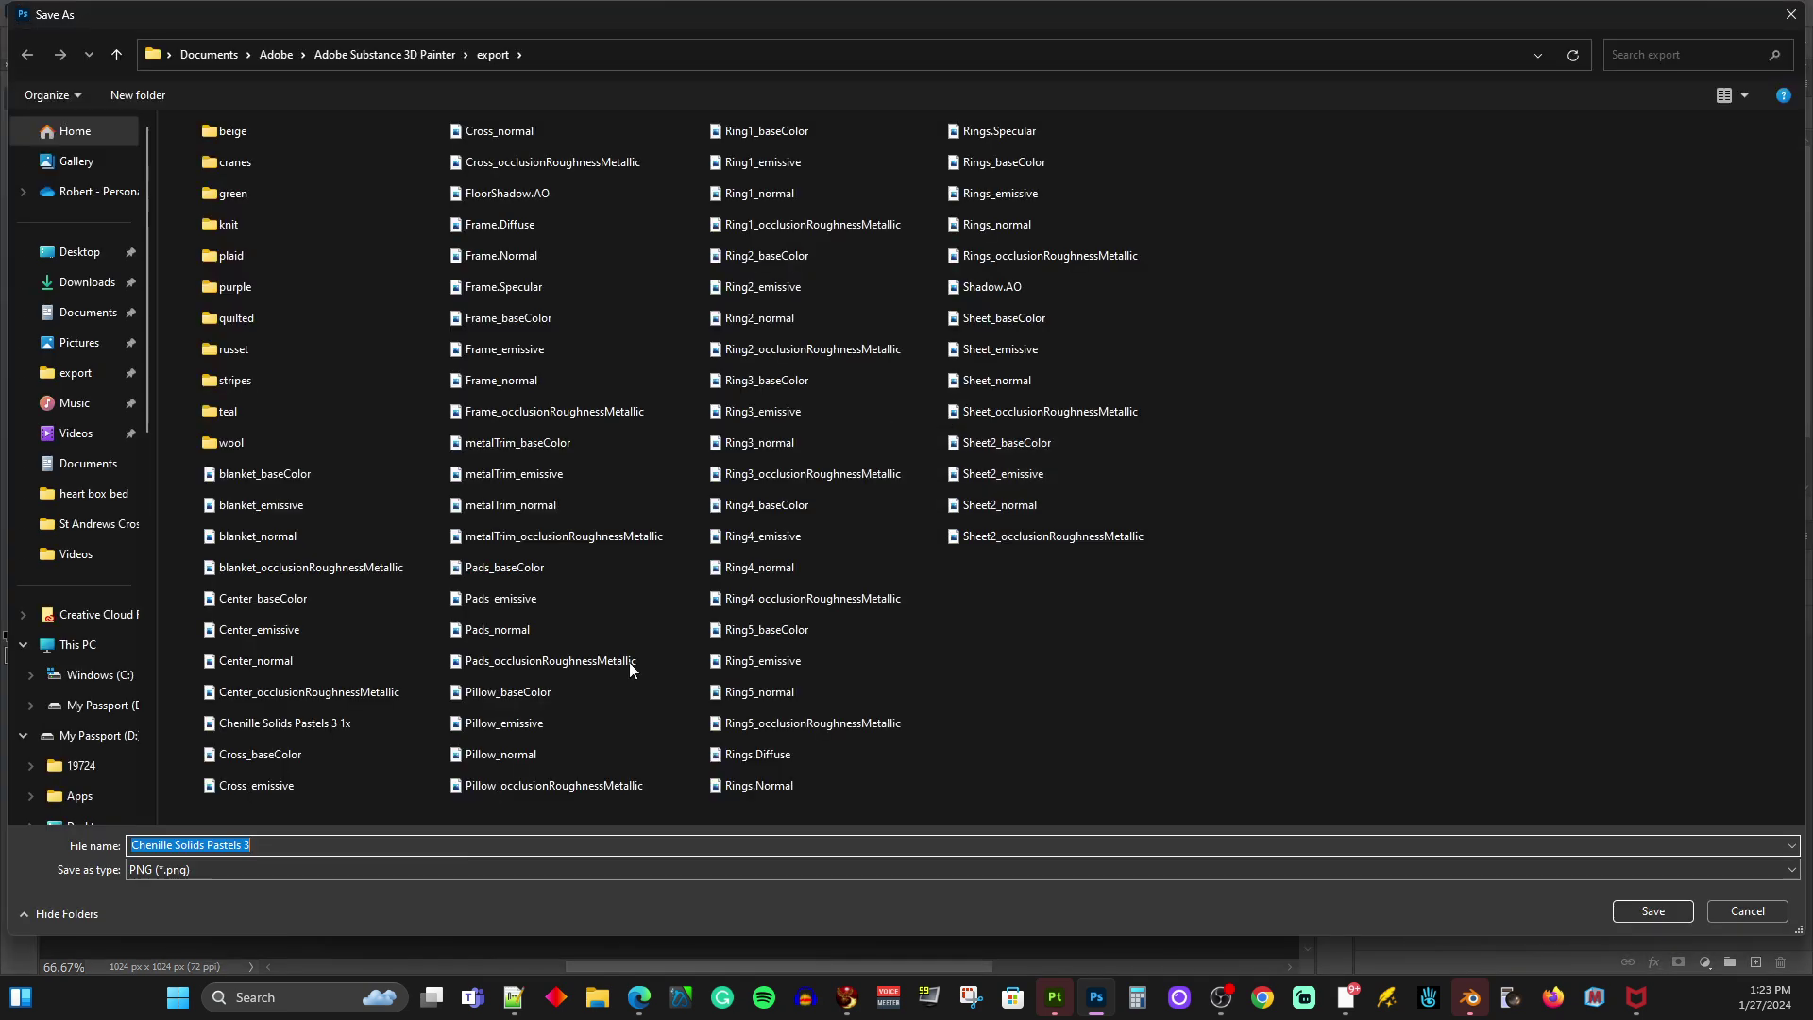
{"action": "left_click", "coordinate": [334, 840]}
{"action": "type", "text": "2x"}
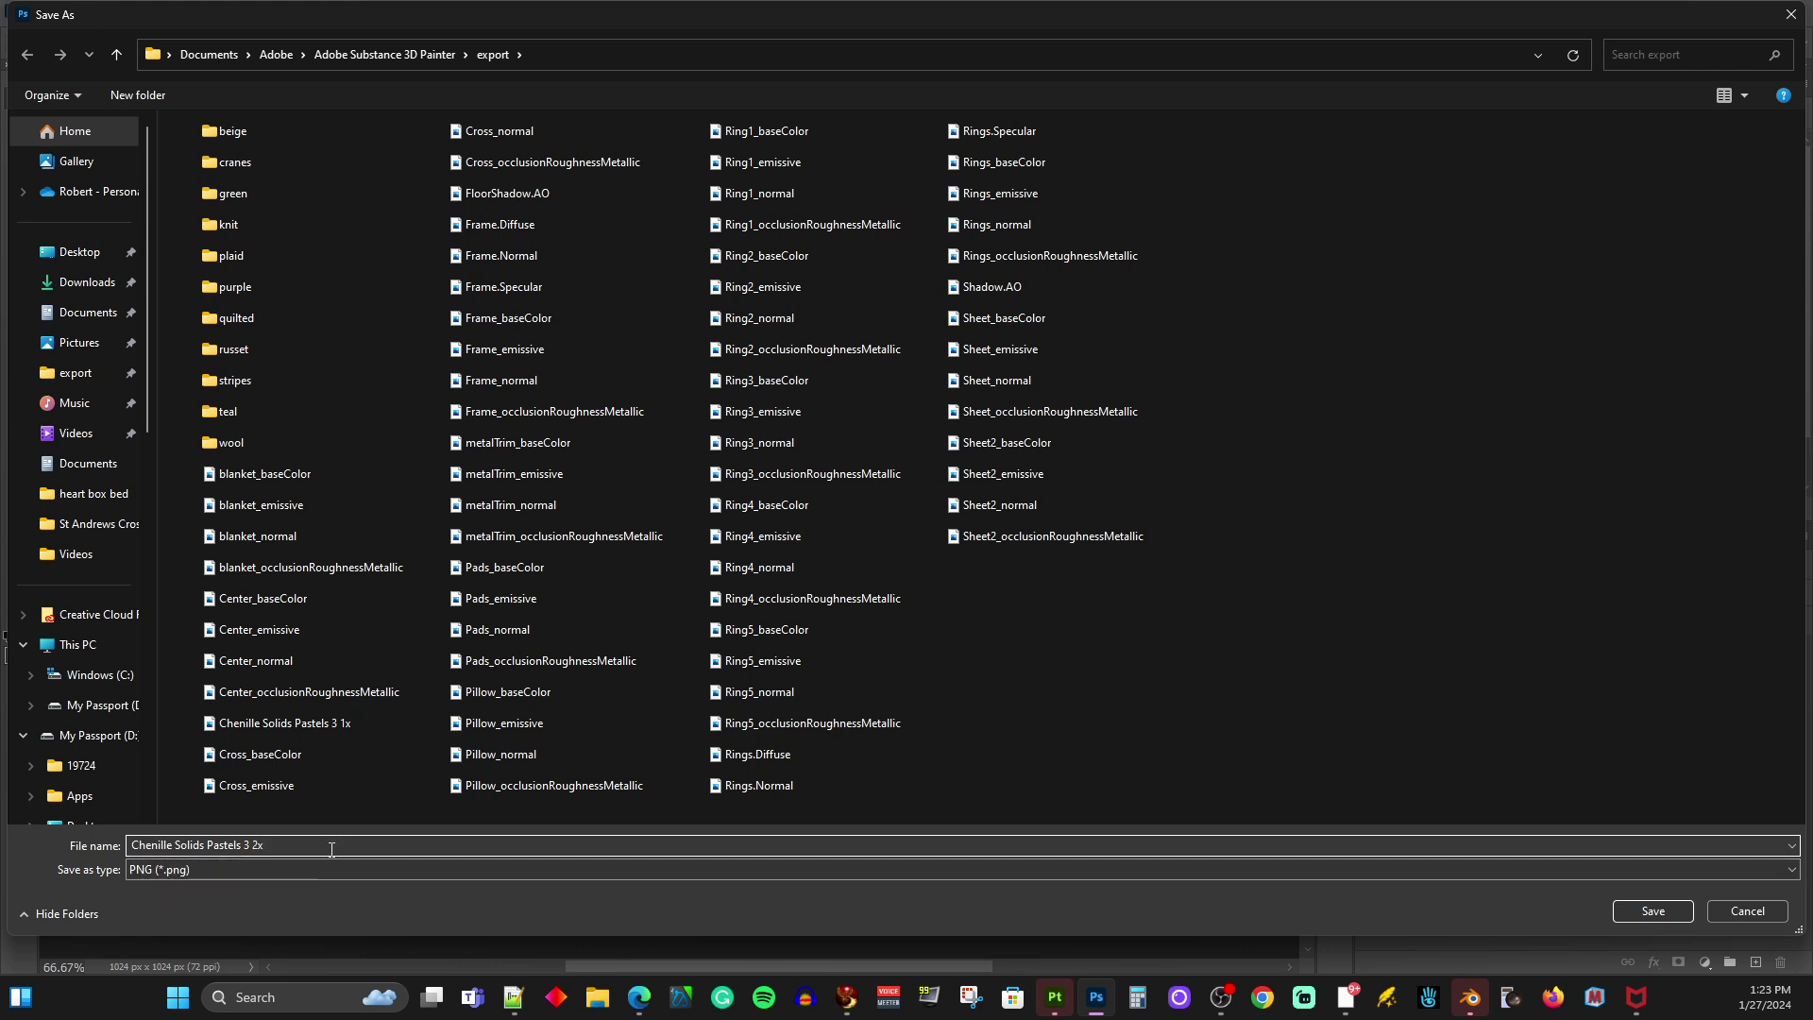
{"action": "key", "text": "Return"}
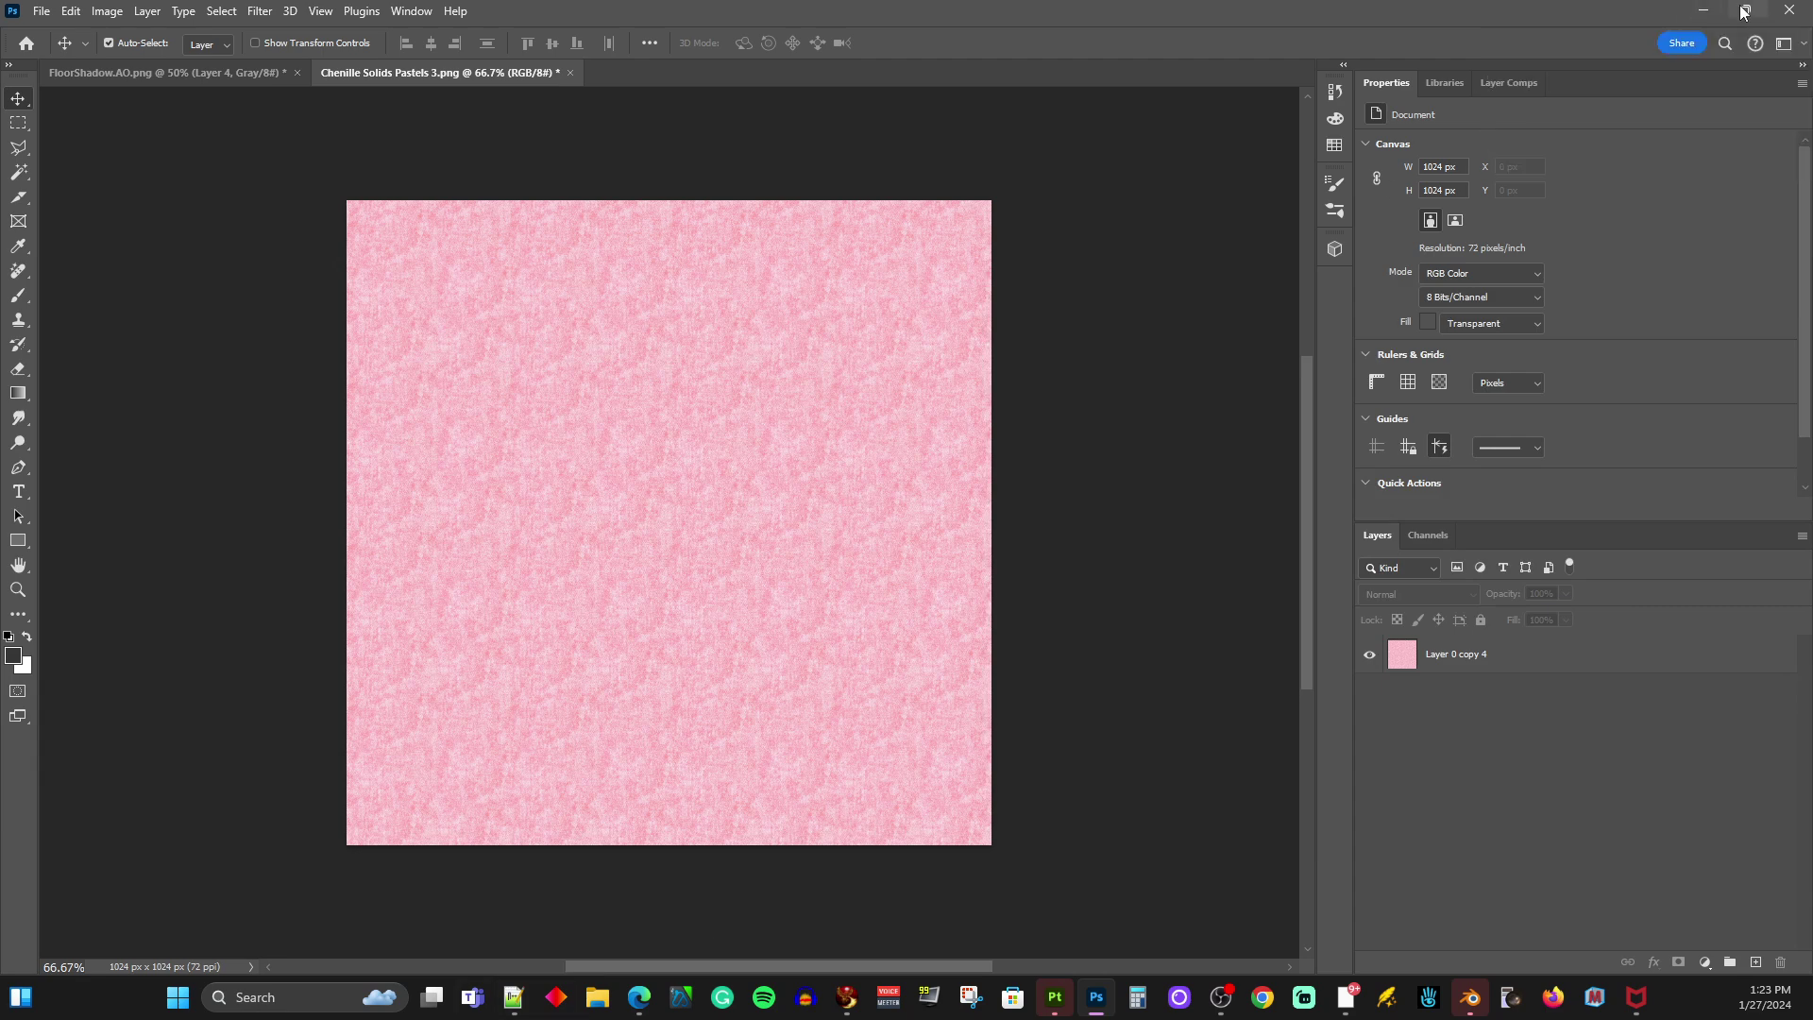
- Upload Chenille Solids Pastels 3 2x as a texture and apply it as the Base Color
{"action": "left_click", "coordinate": [1703, 11]}
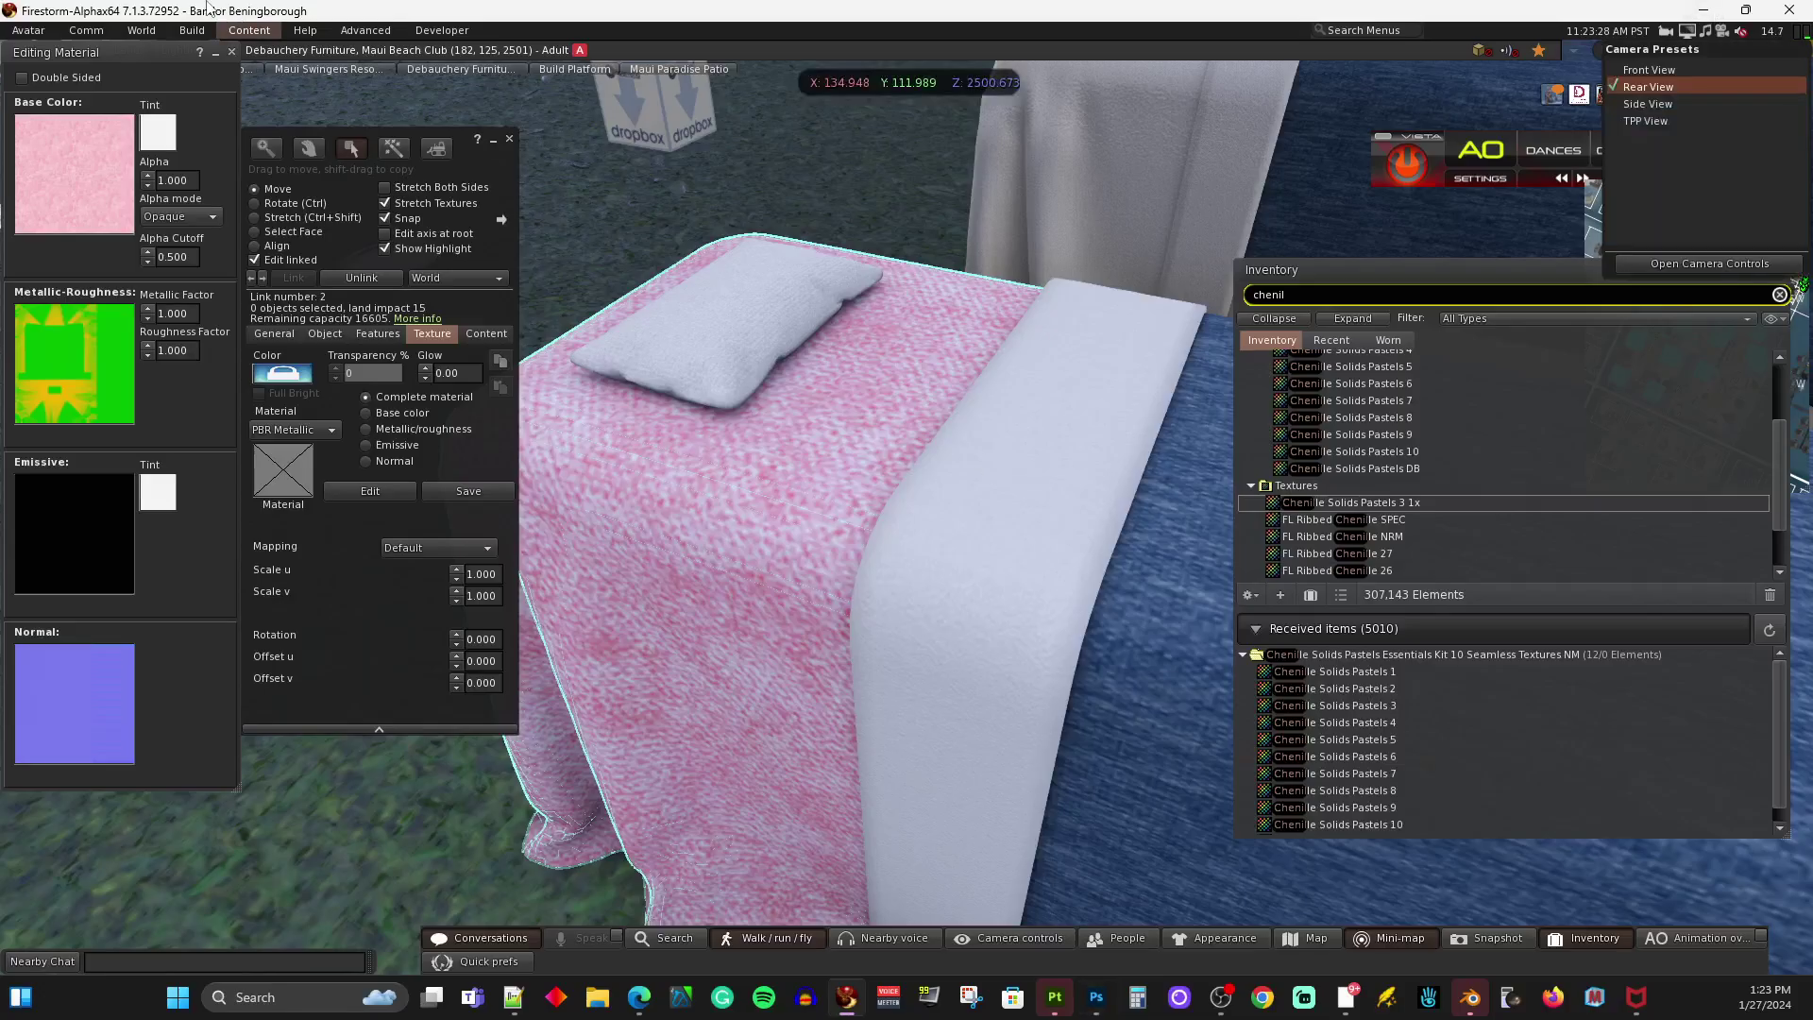
{"action": "left_click", "coordinate": [192, 31]}
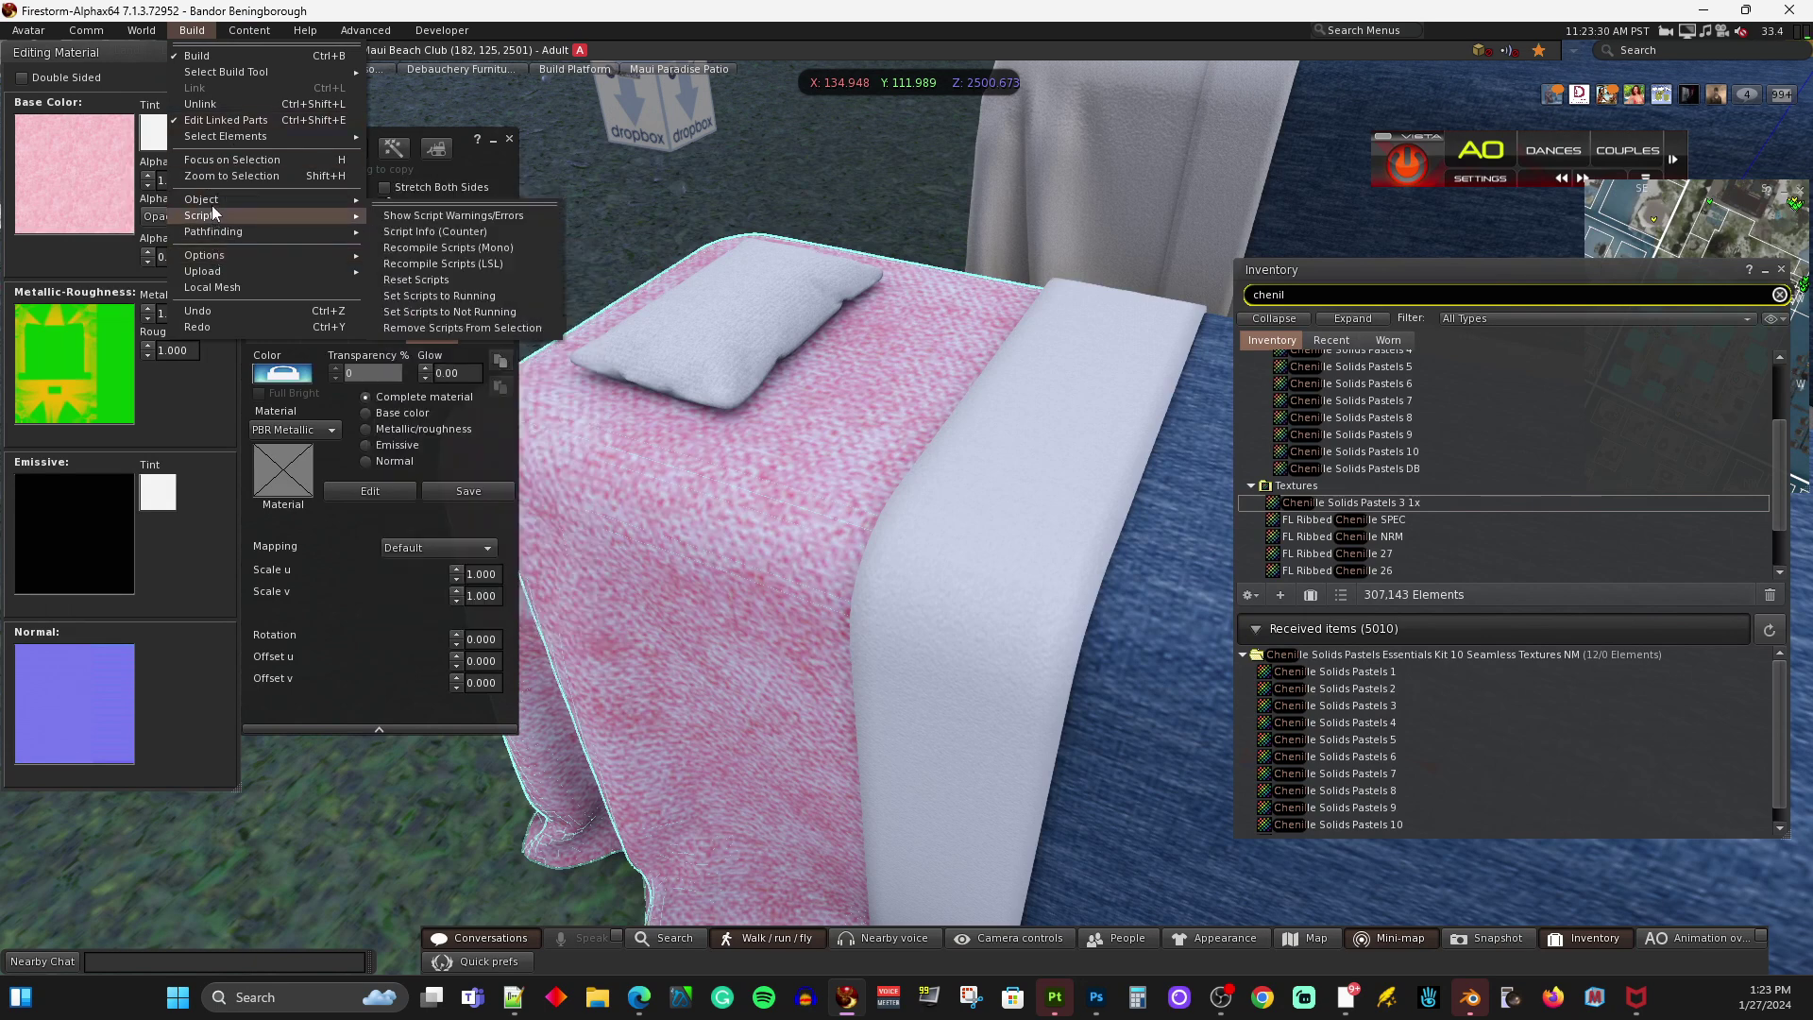
{"action": "mouse_move", "coordinate": [214, 272]}
{"action": "left_click", "coordinate": [411, 271]}
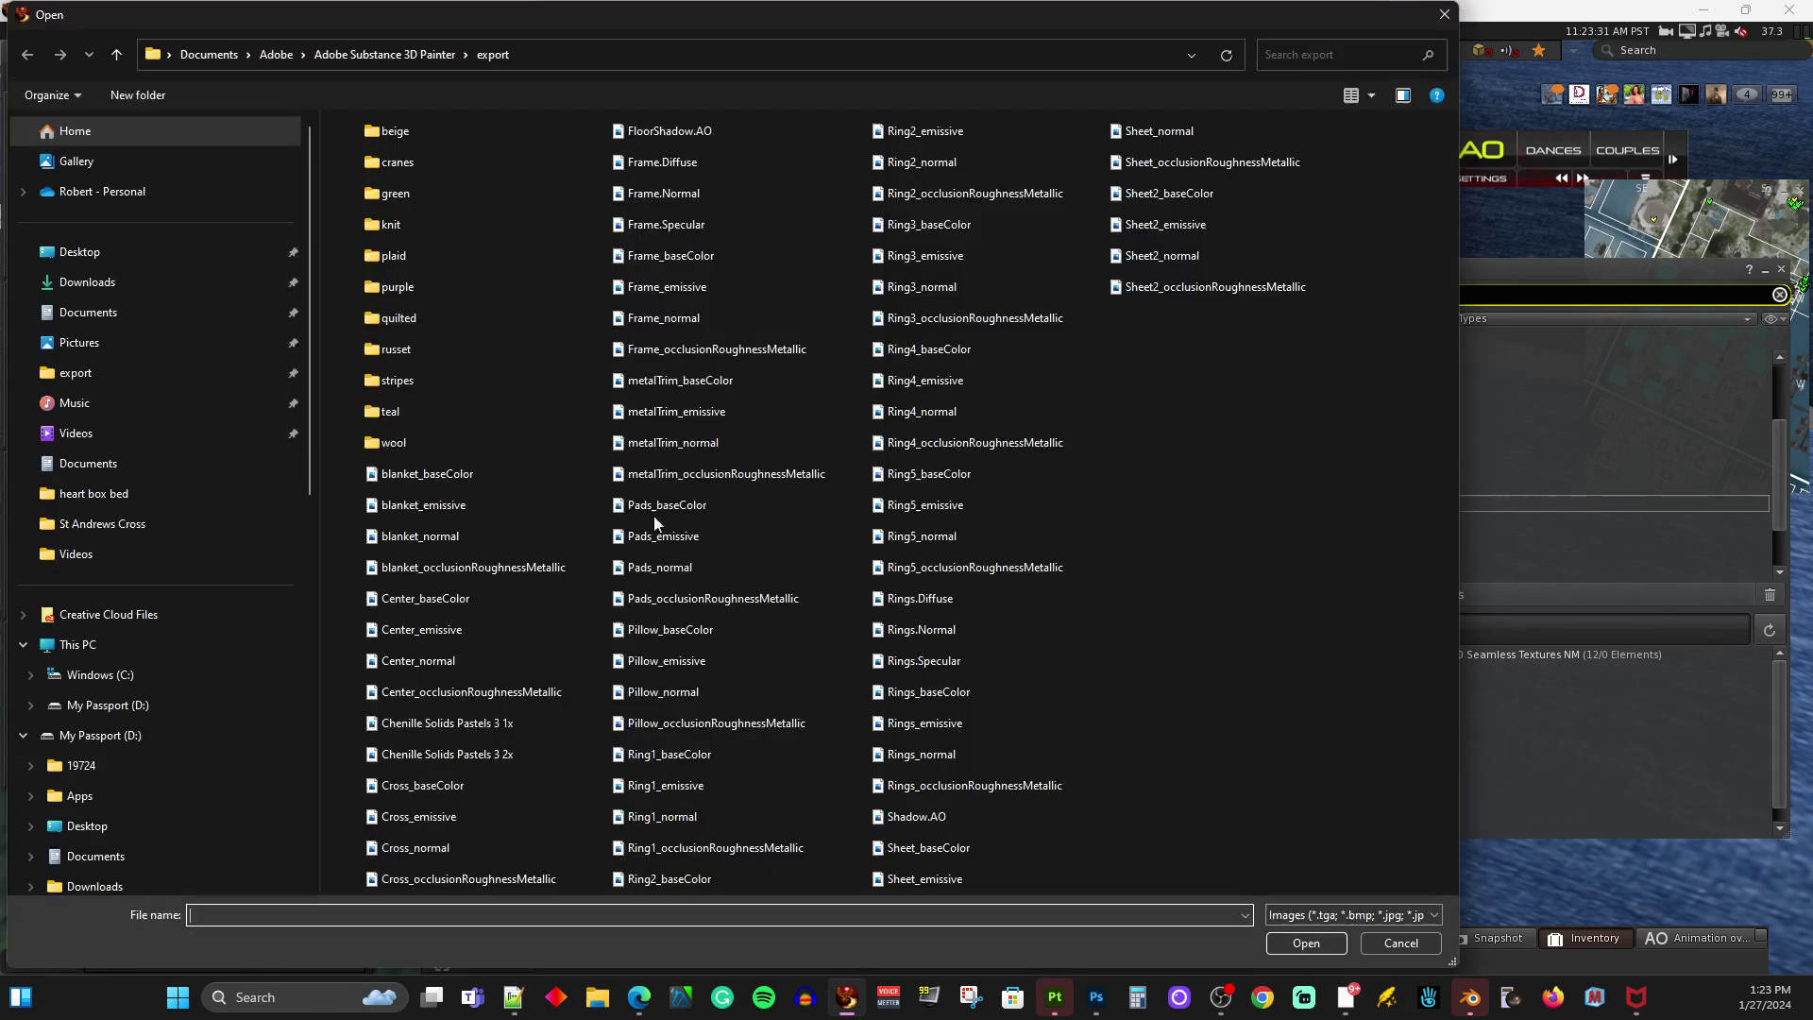
{"action": "left_click", "coordinate": [502, 755]}
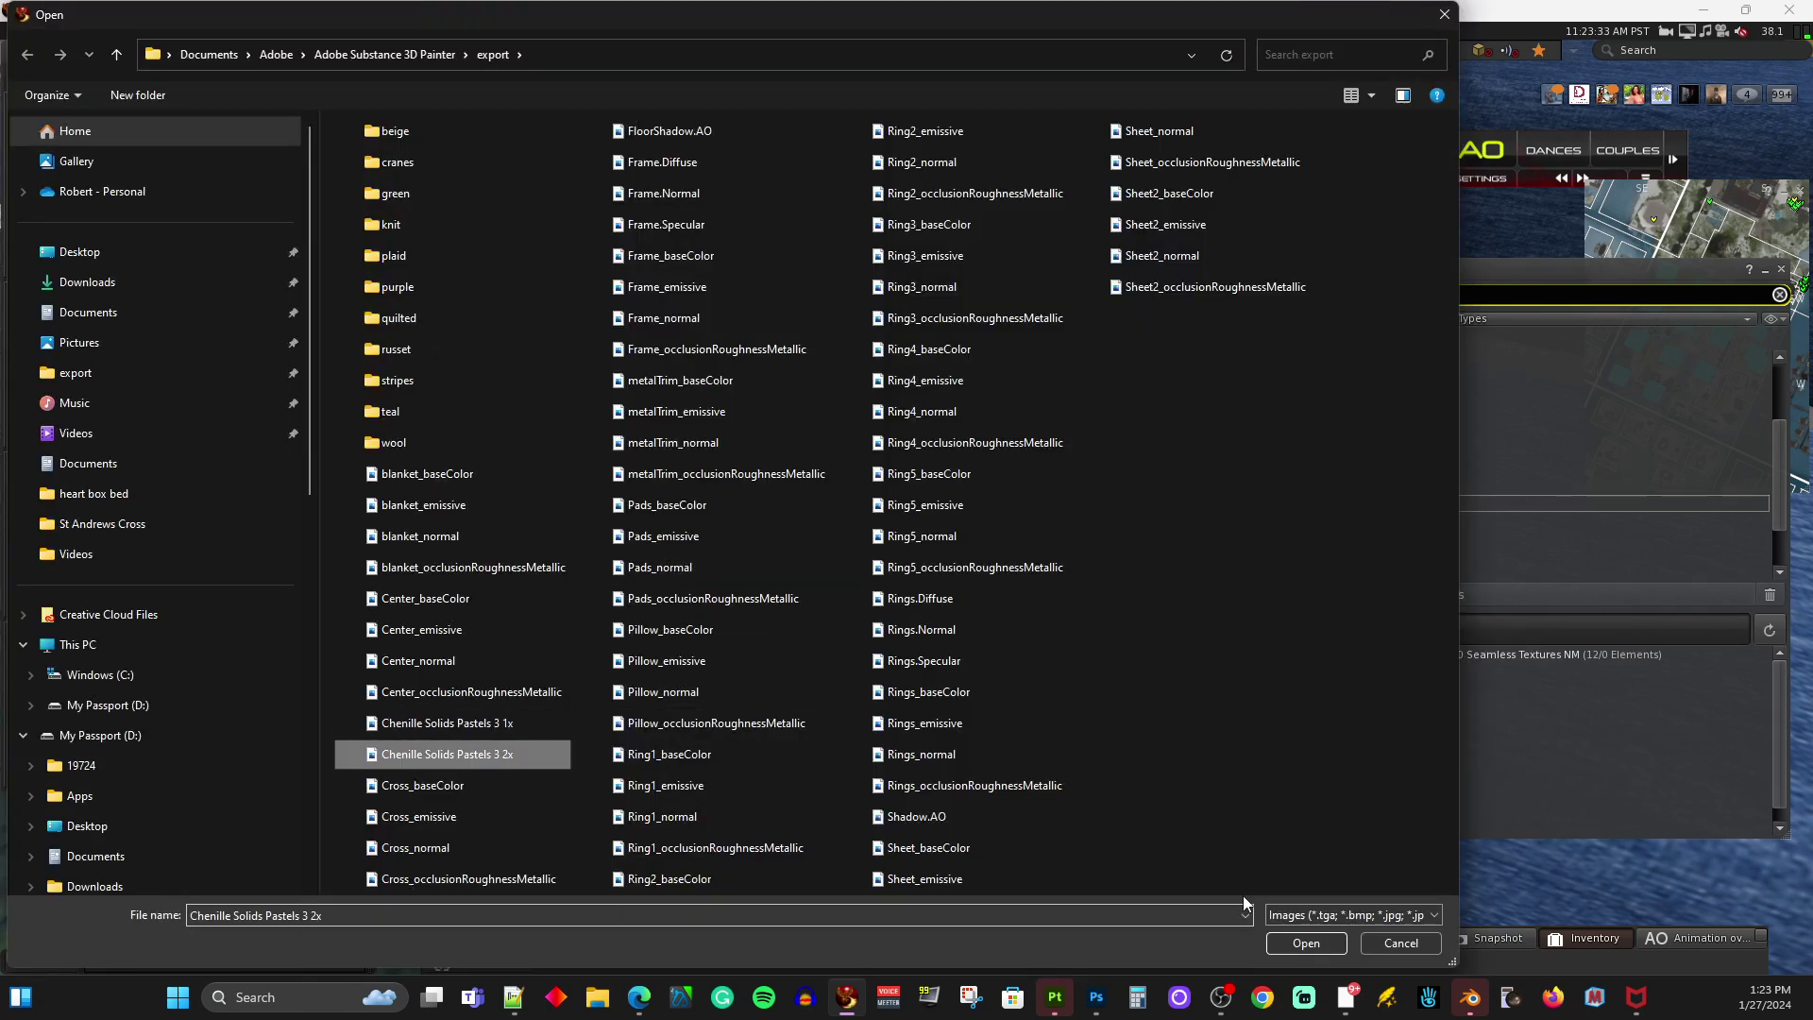
{"action": "left_click", "coordinate": [1309, 945]}
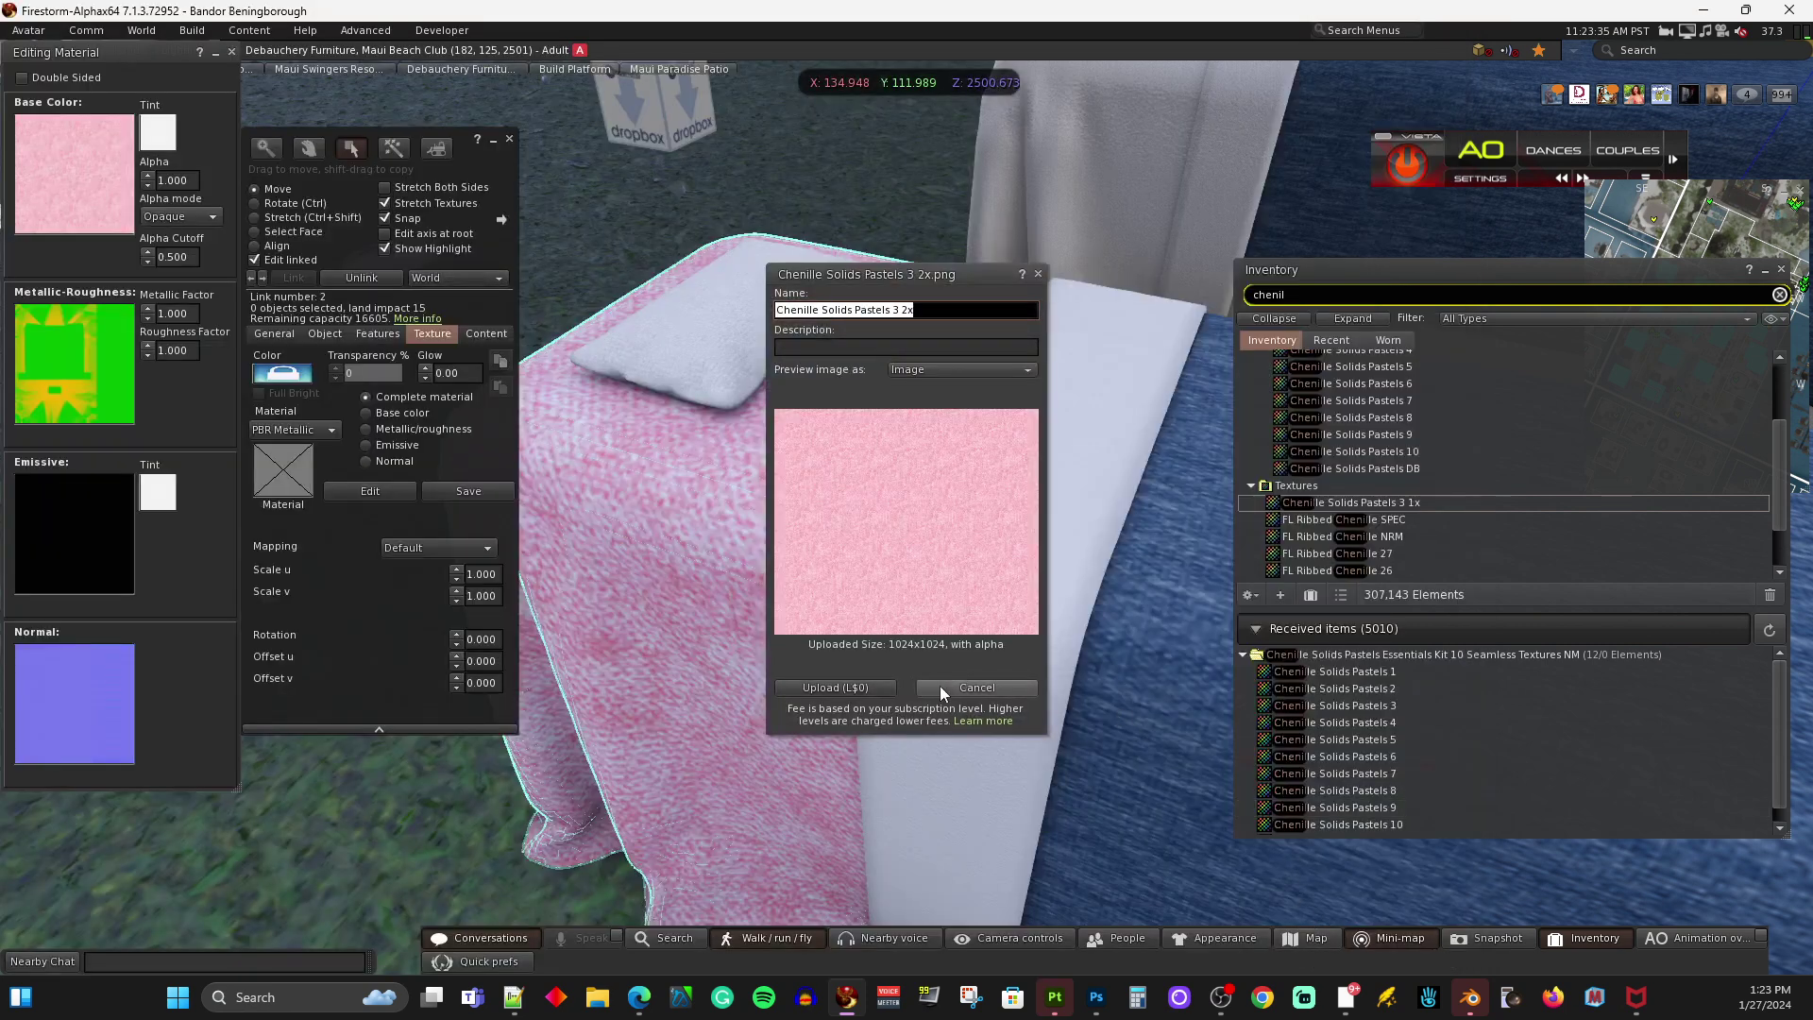
{"action": "left_click", "coordinate": [869, 683]}
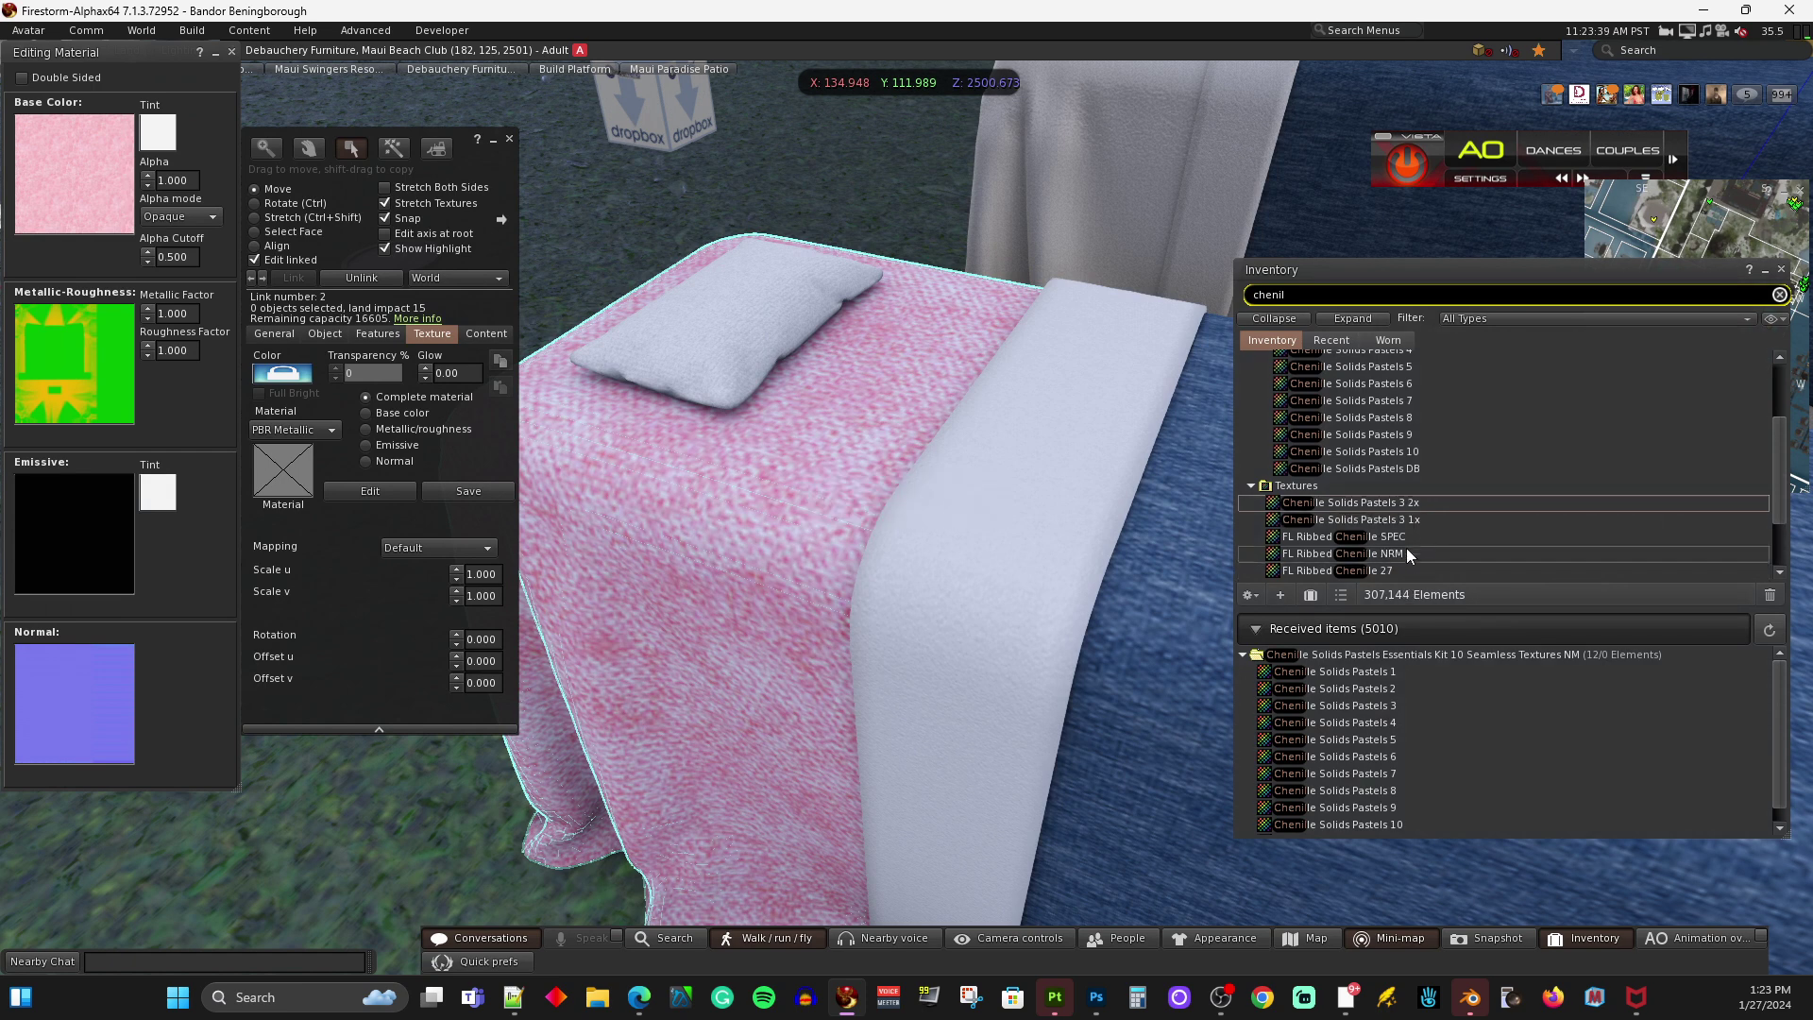
{"action": "left_click_drag", "start_coordinate": [1403, 507], "coordinate": [42, 185]}
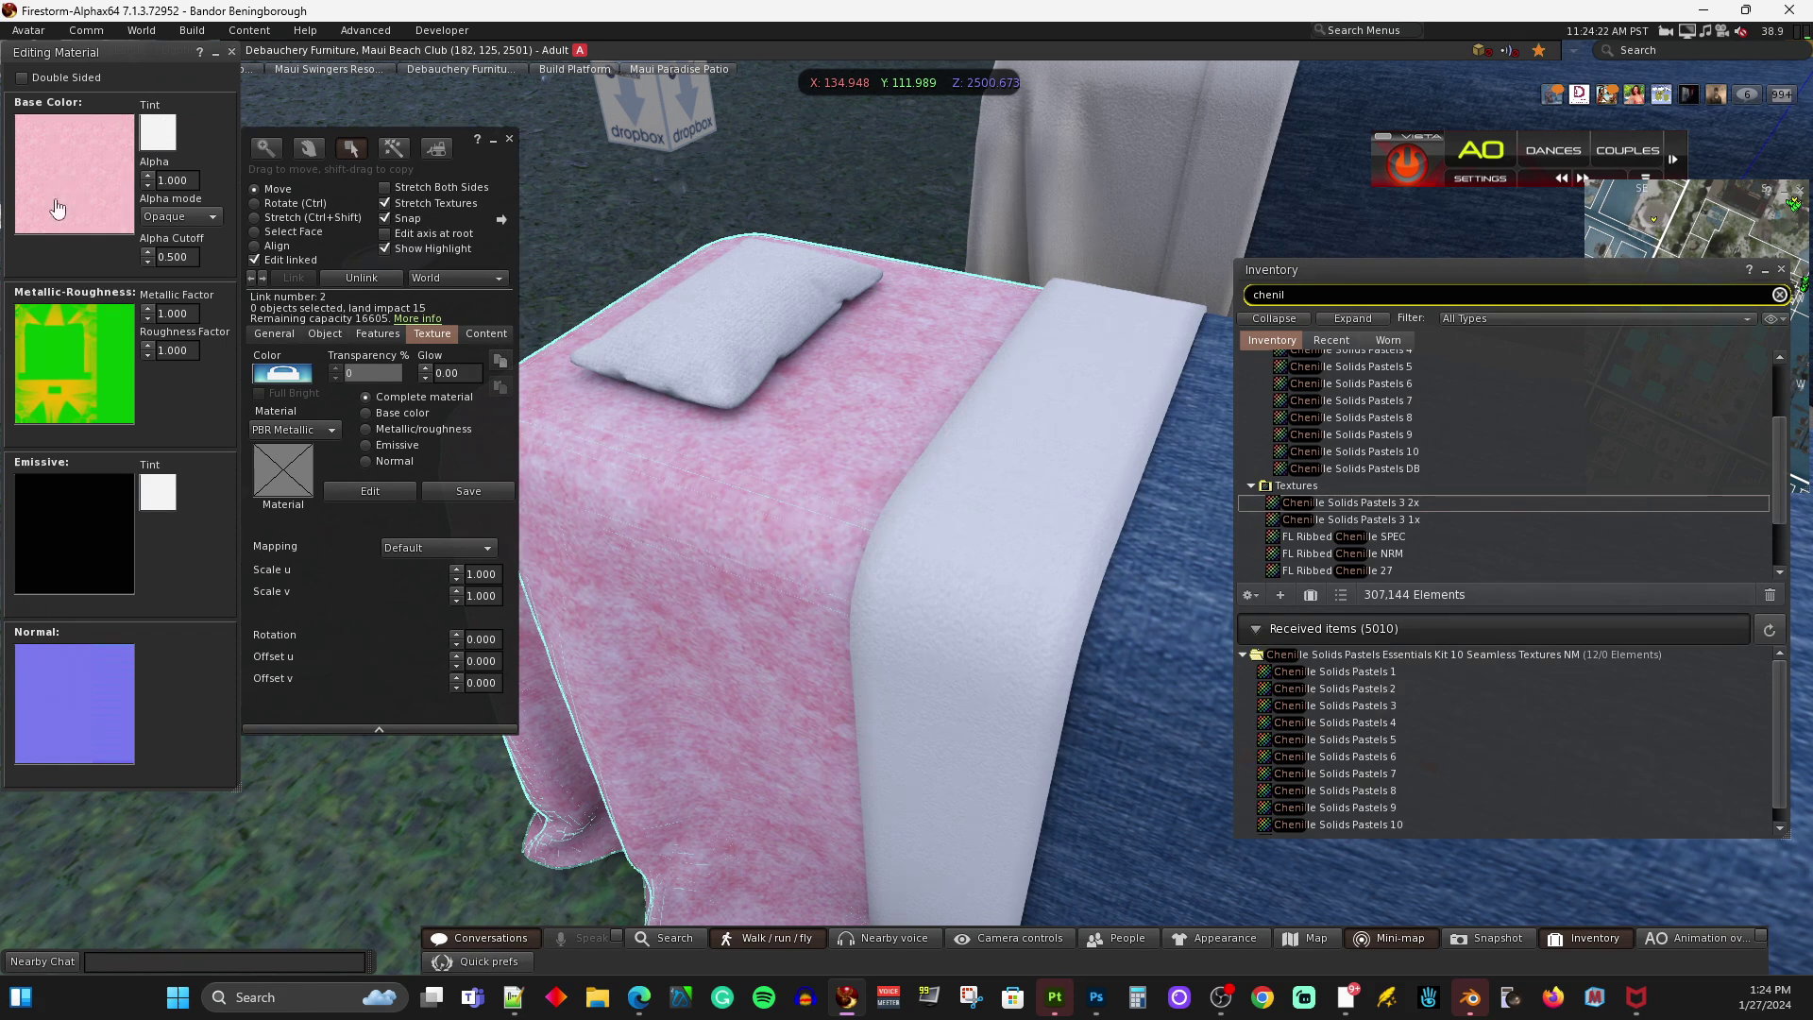
- Search inventory for 'southwest' and preview the FL Southwest Textiles 17 texture
{"action": "left_click", "coordinate": [1238, 318]}
{"action": "type", "text": "sout"}
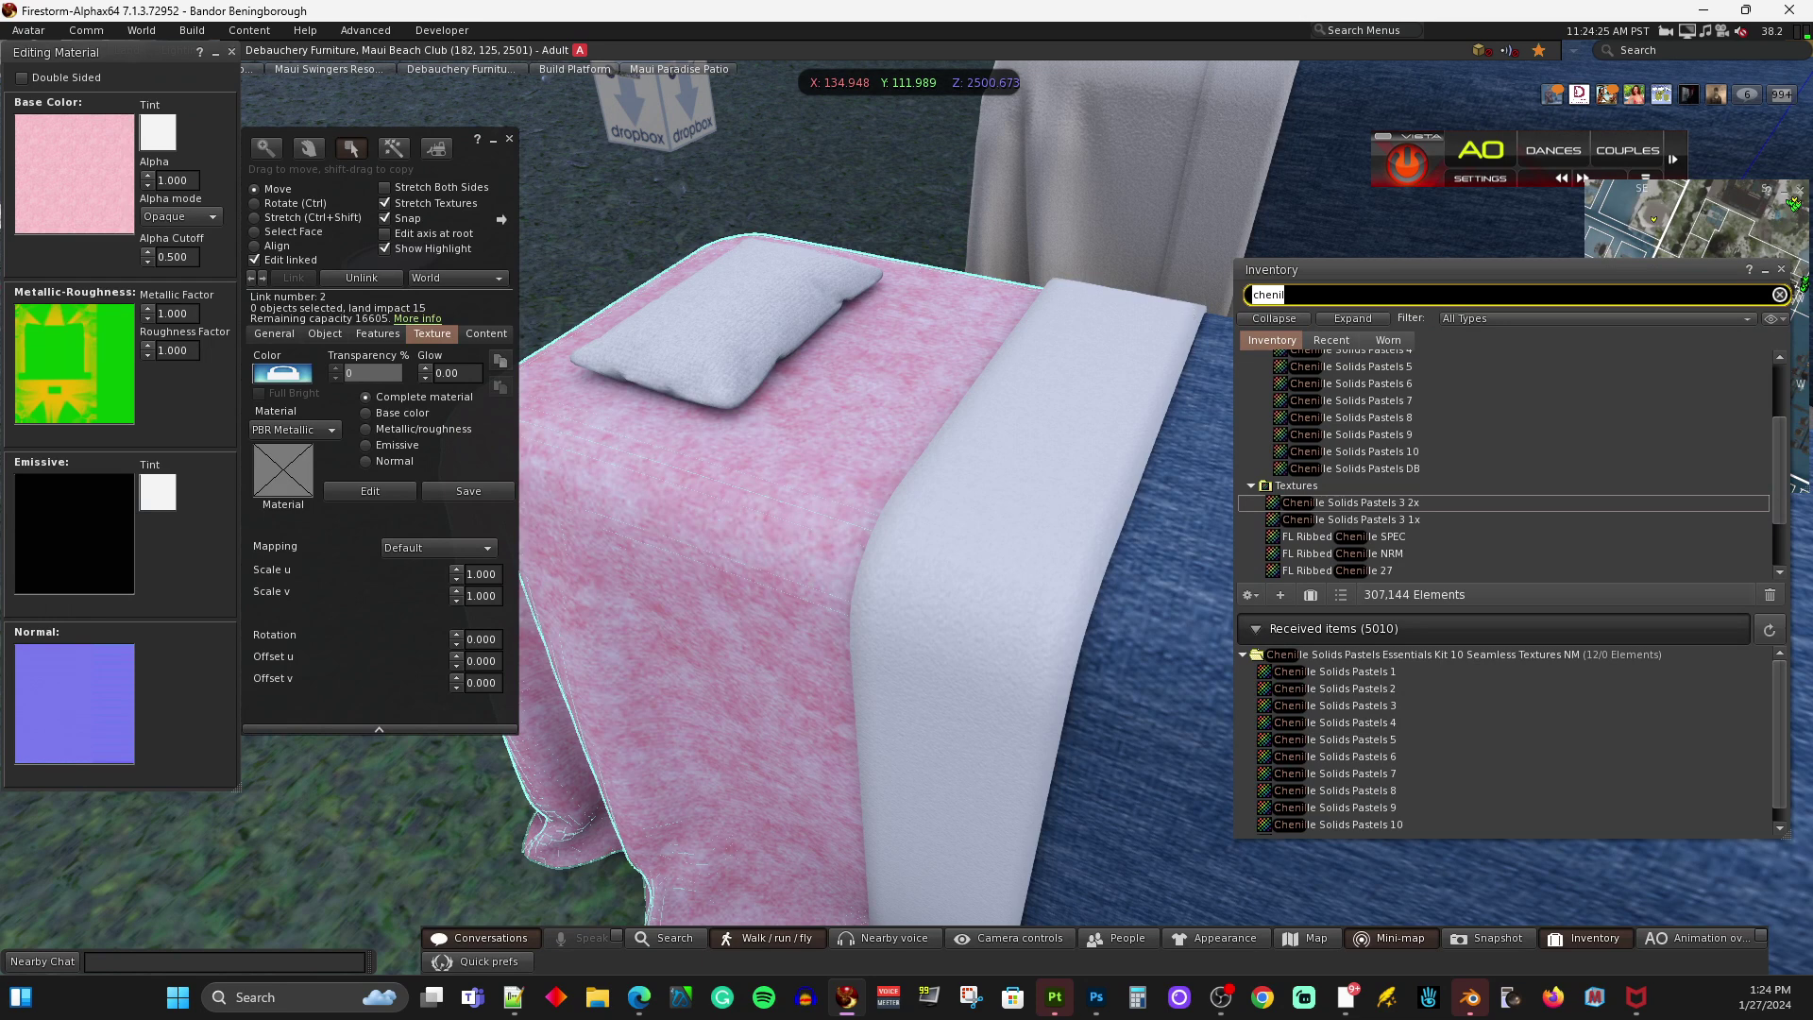
{"action": "type", "text": "hwest"}
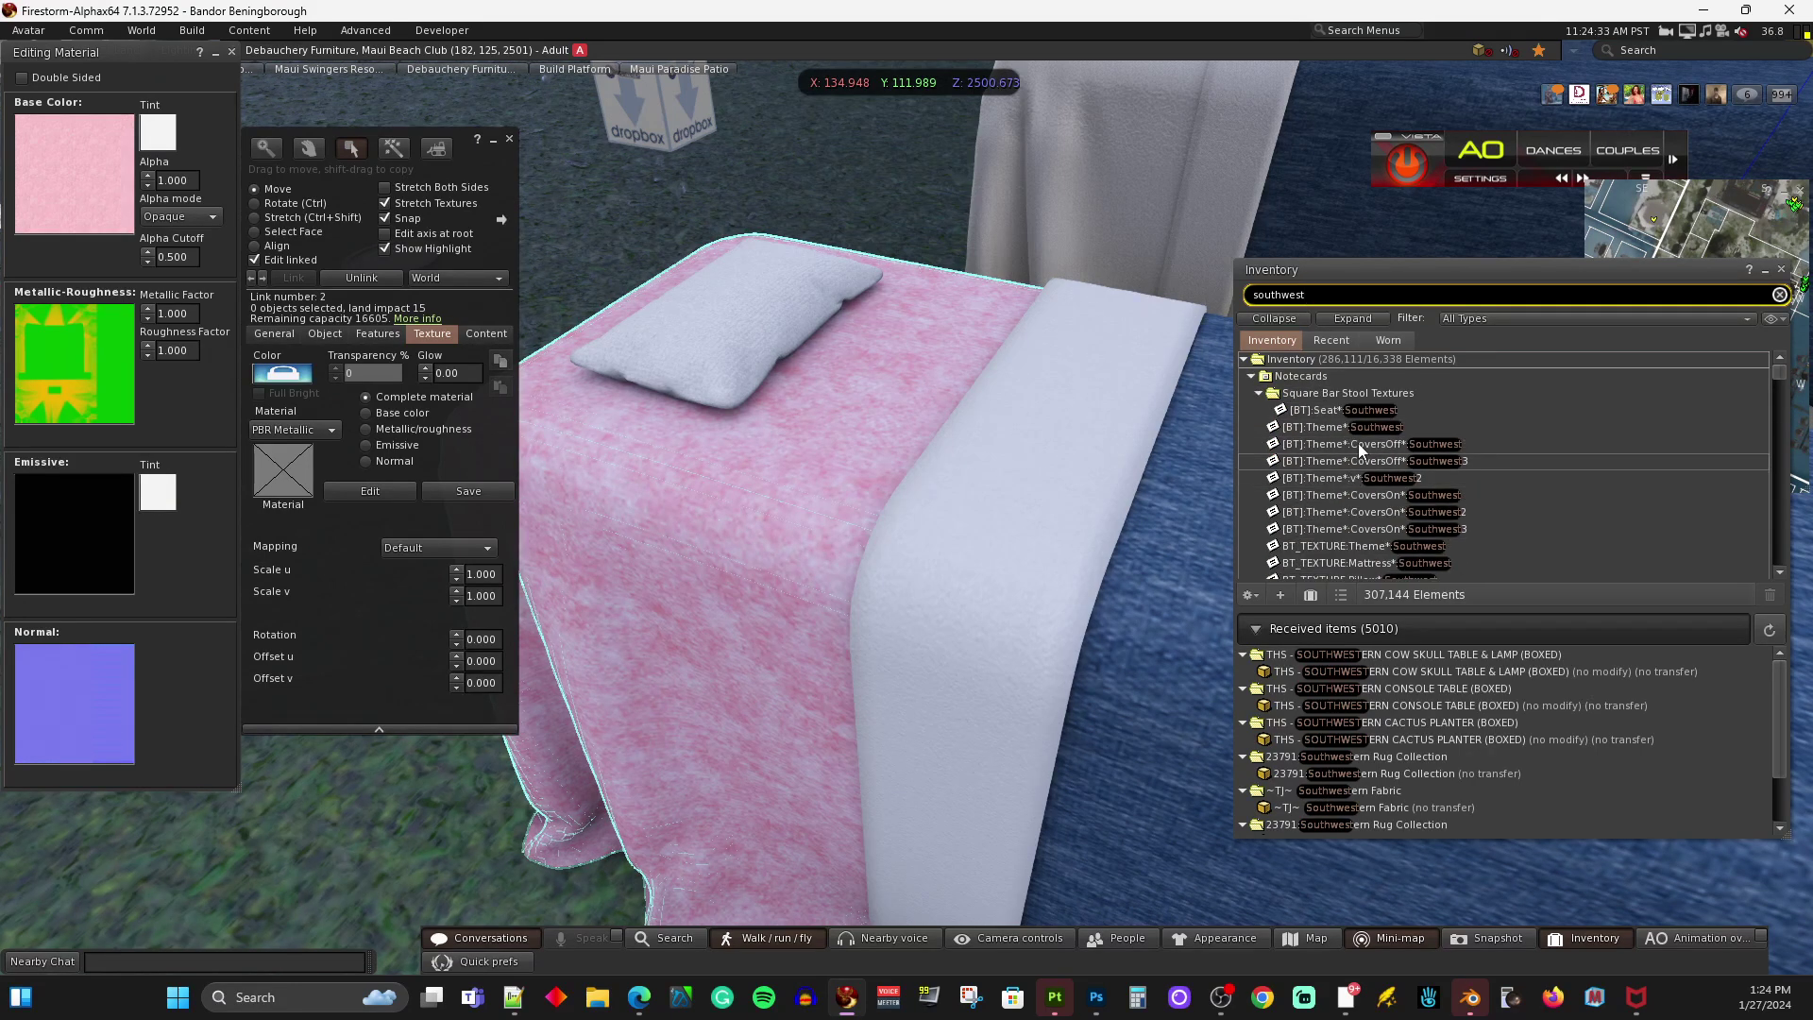
{"action": "scroll", "coordinate": [1358, 467], "scroll_direction": "down", "scroll_amount": 5}
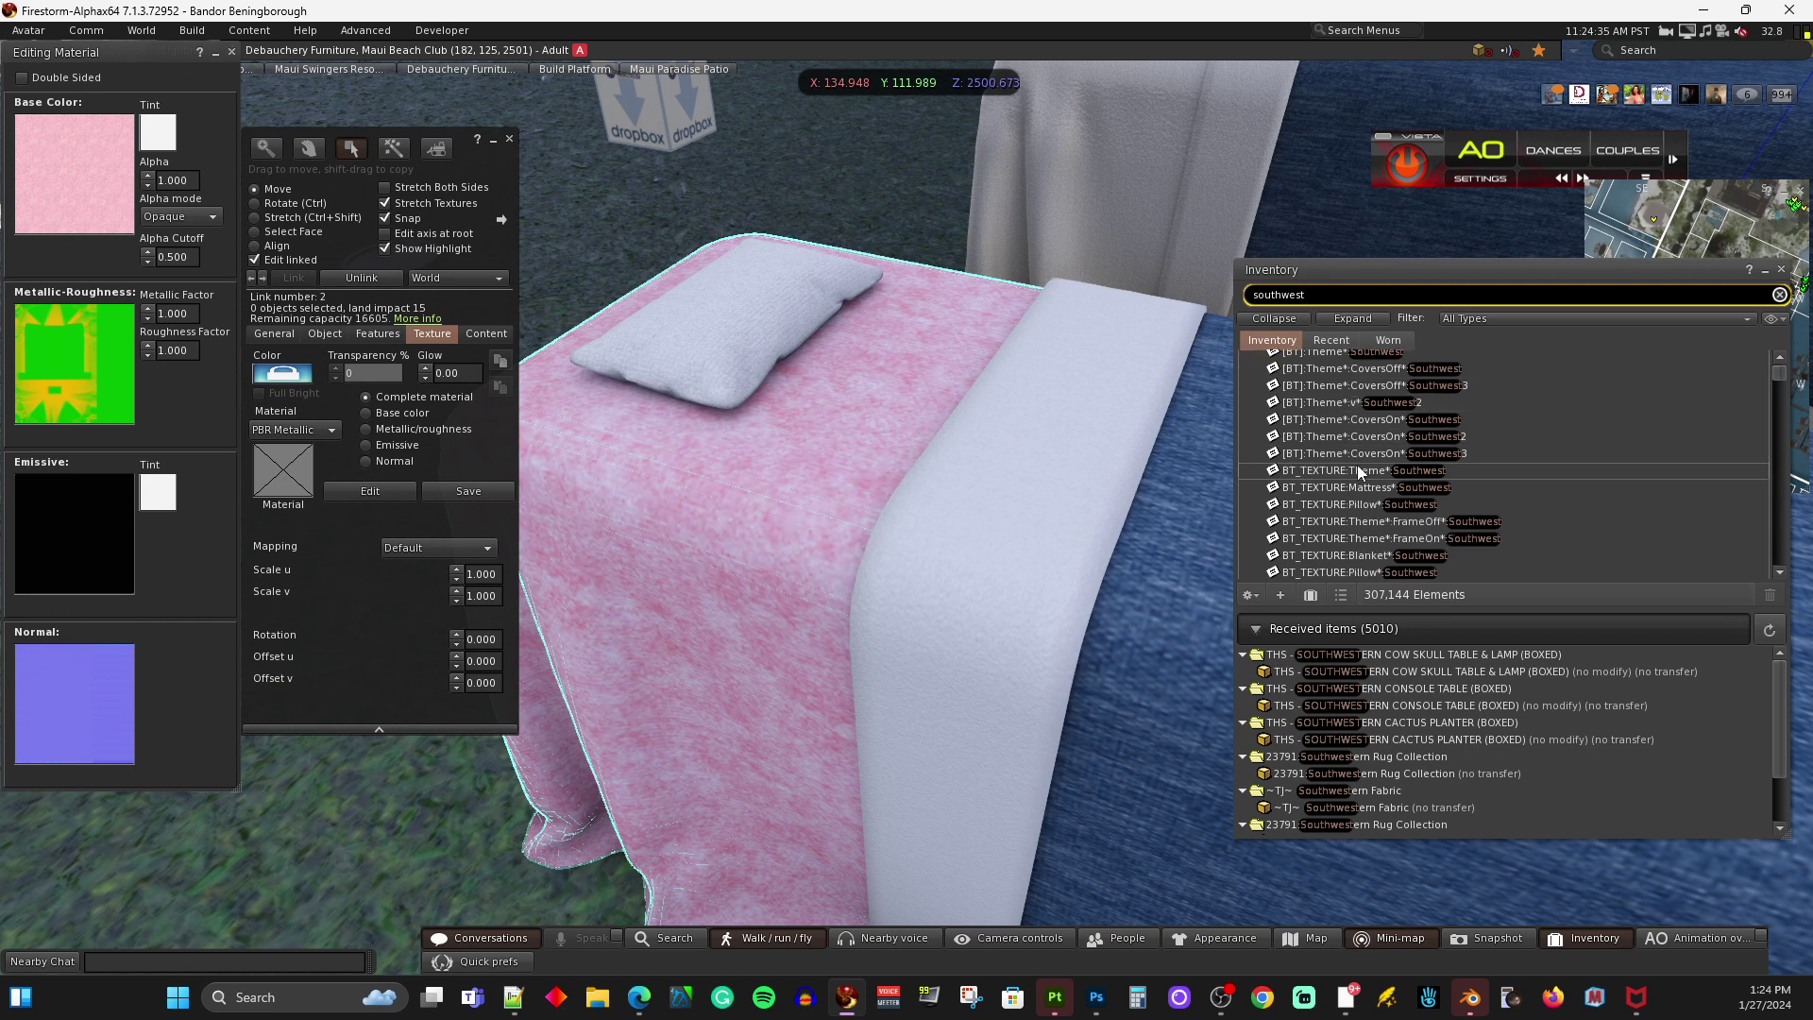
{"action": "scroll", "coordinate": [1358, 470], "scroll_direction": "down", "scroll_amount": 5}
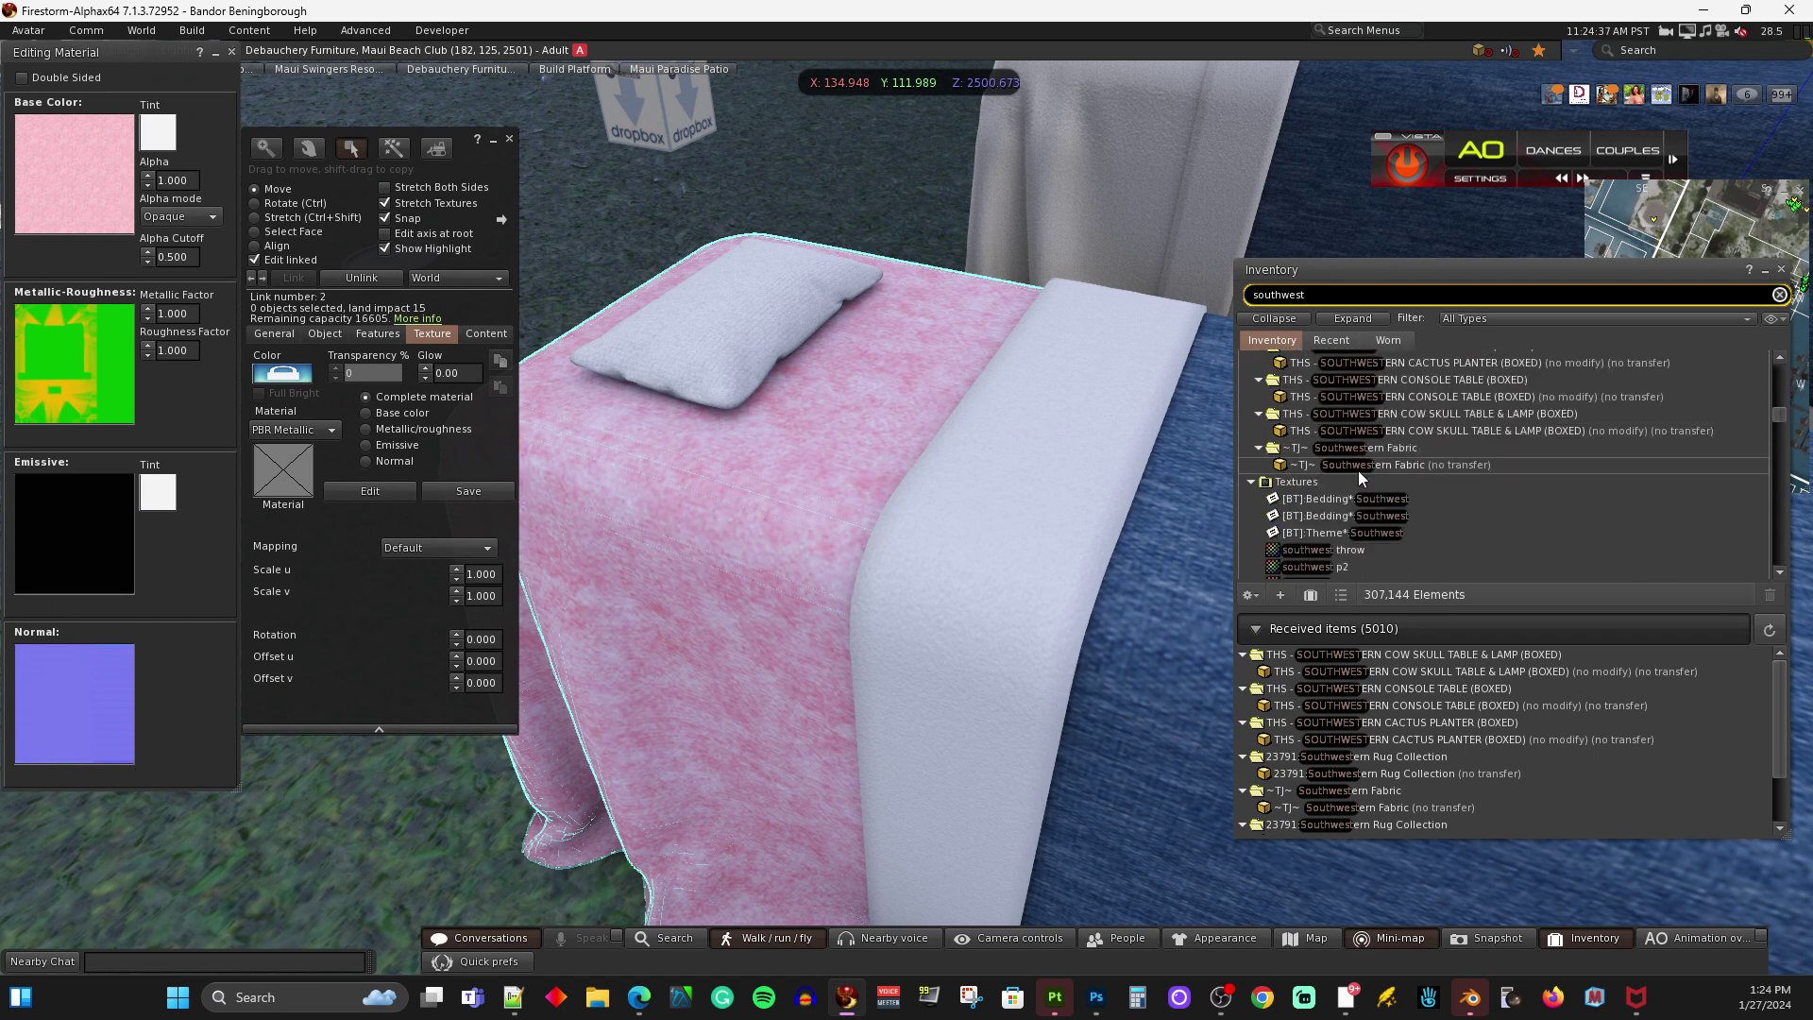
{"action": "scroll", "coordinate": [1356, 485], "scroll_direction": "down", "scroll_amount": 6}
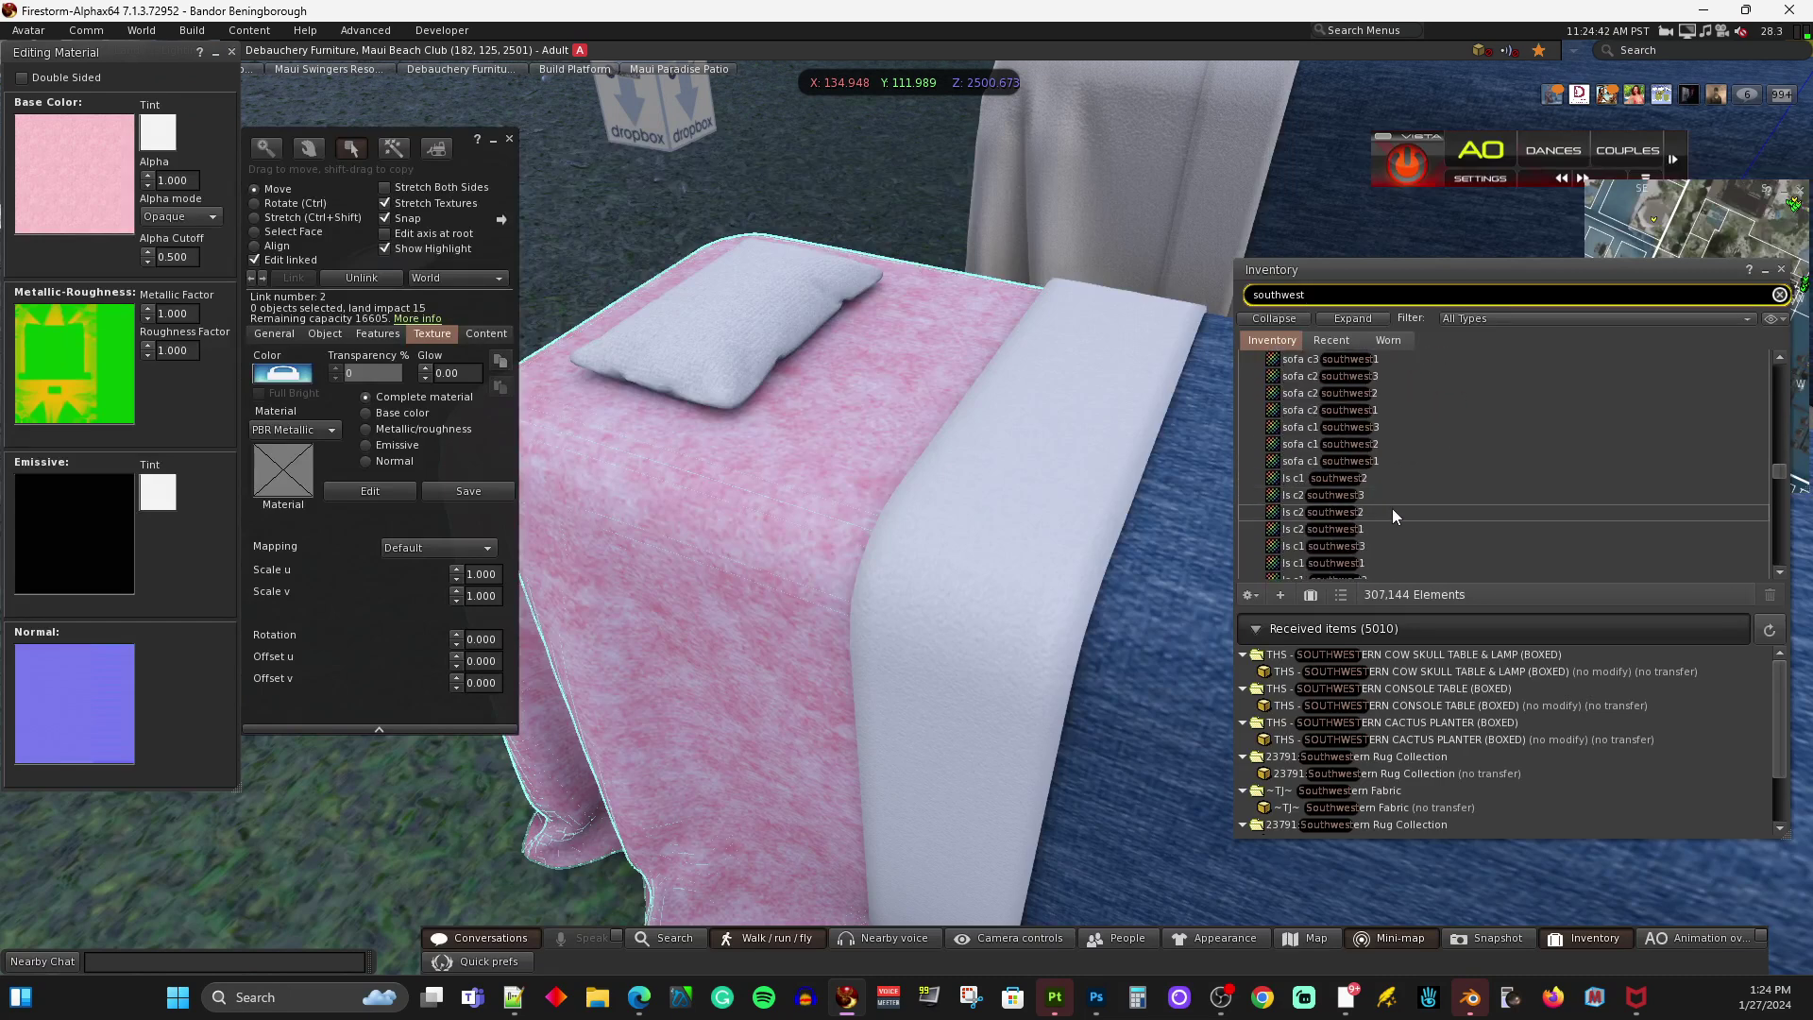
{"action": "left_click_drag", "start_coordinate": [1783, 477], "coordinate": [1785, 546]}
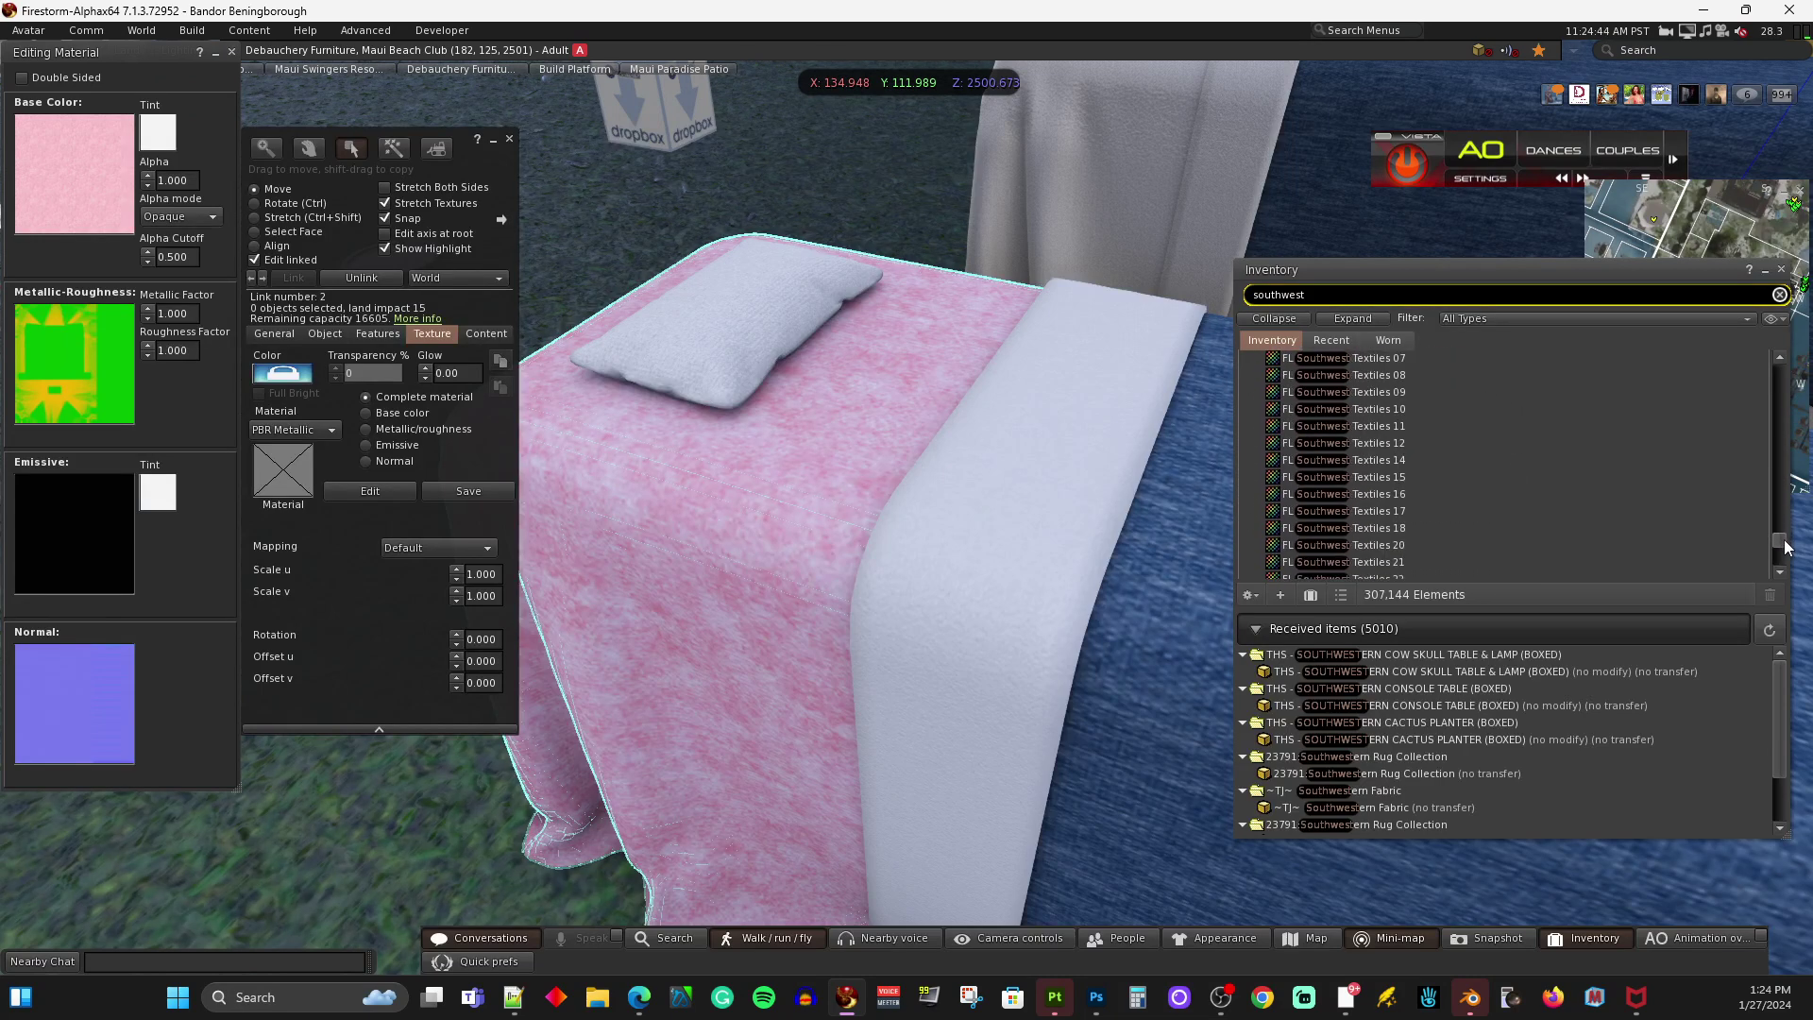
{"action": "double_click", "coordinate": [1382, 508]}
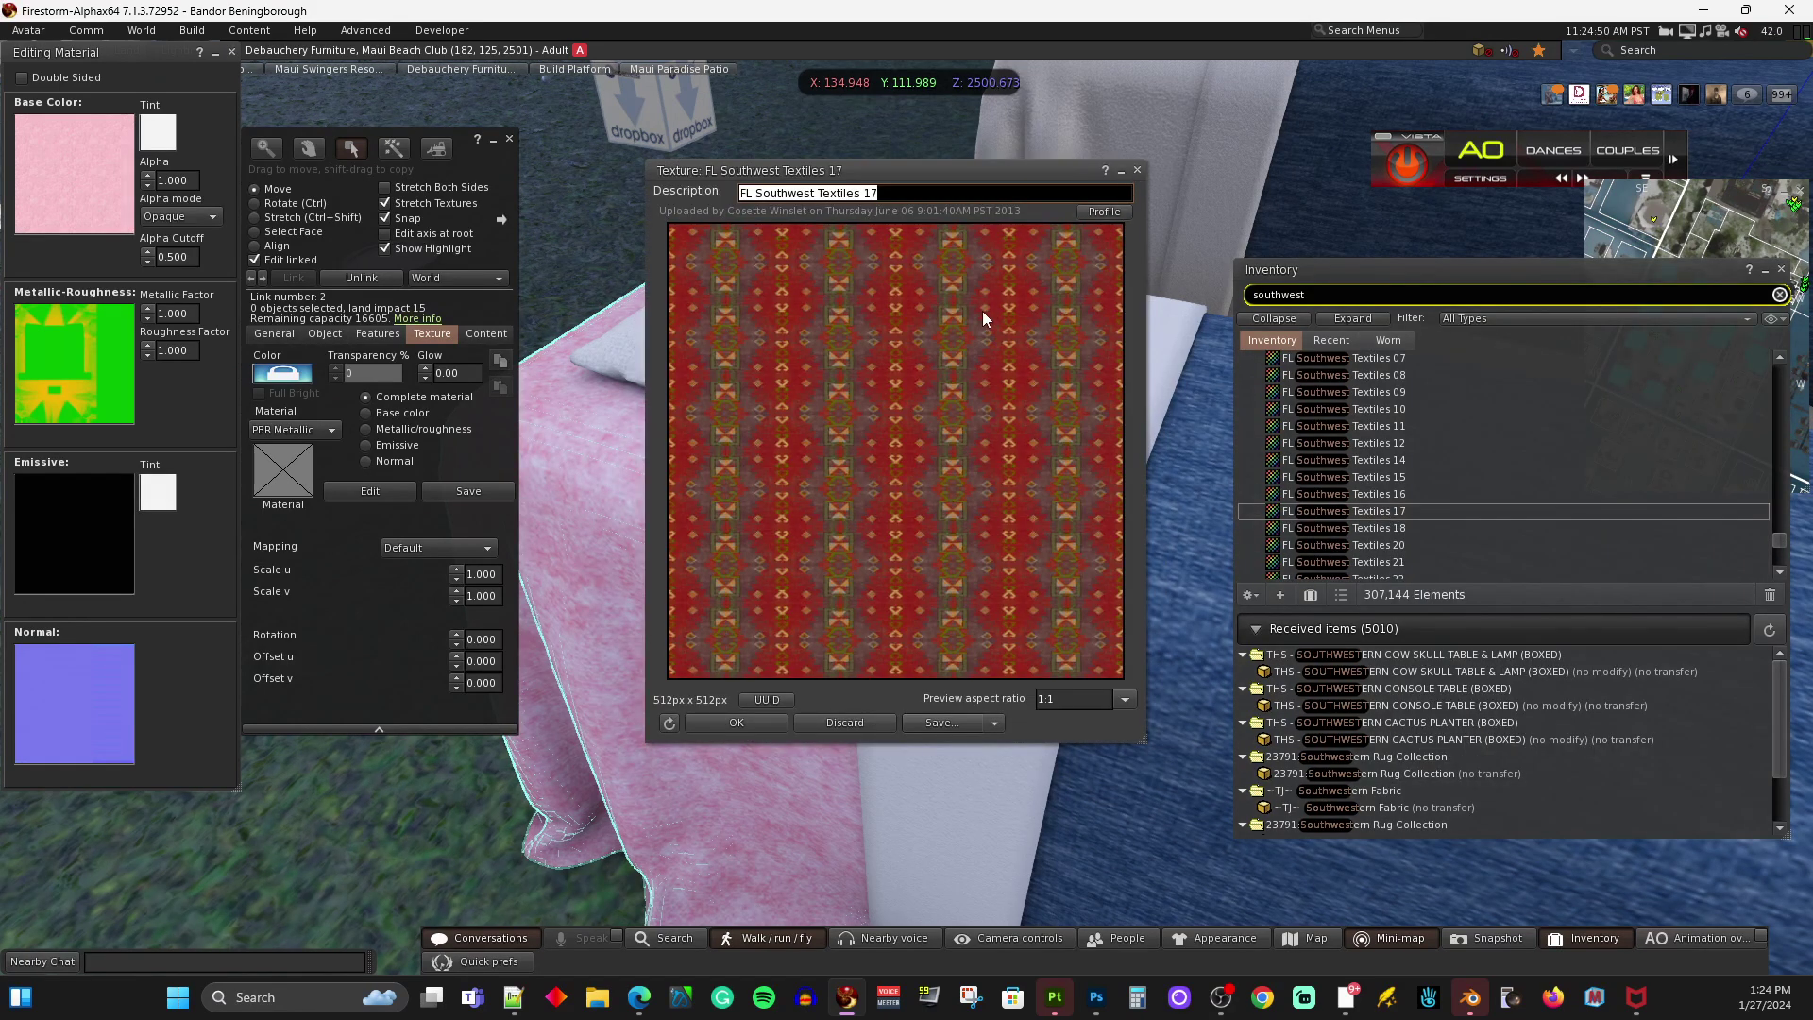
{"action": "left_click", "coordinate": [1137, 170]}
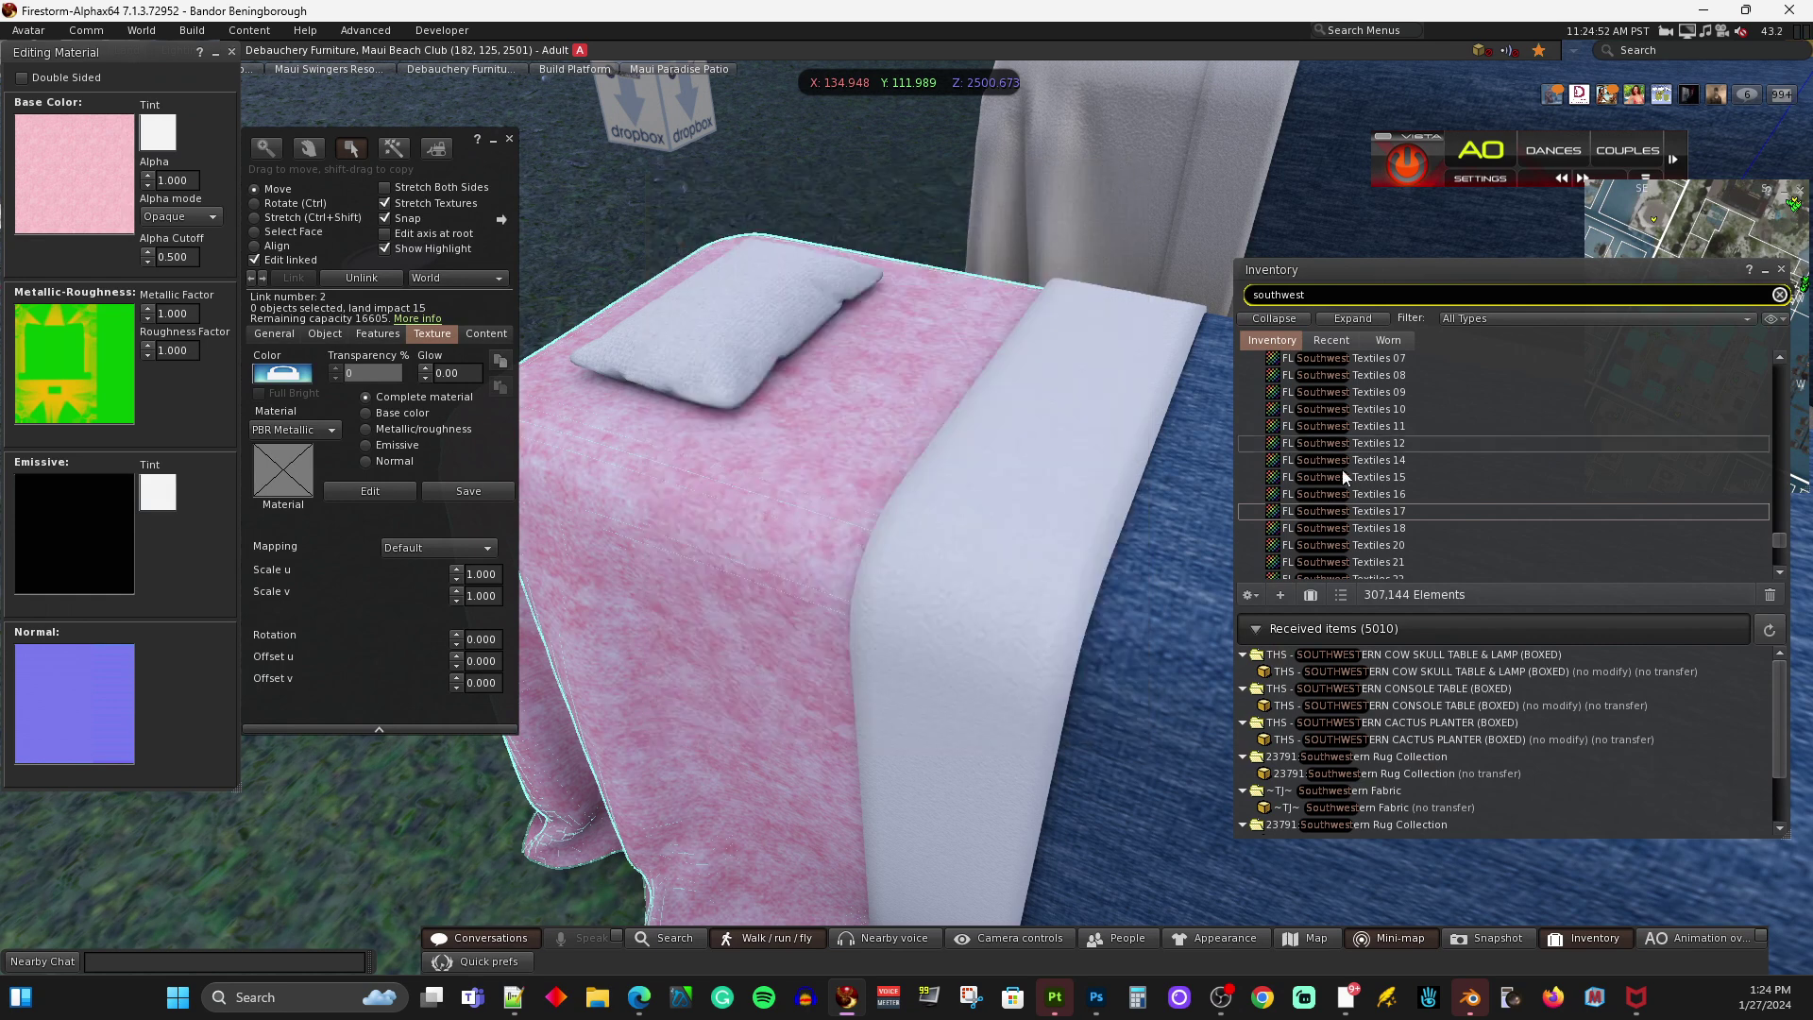
- Apply FL Southwest Textiles 17 as the sheet material's Base Color texture
{"action": "mouse_move", "coordinate": [1360, 510]}
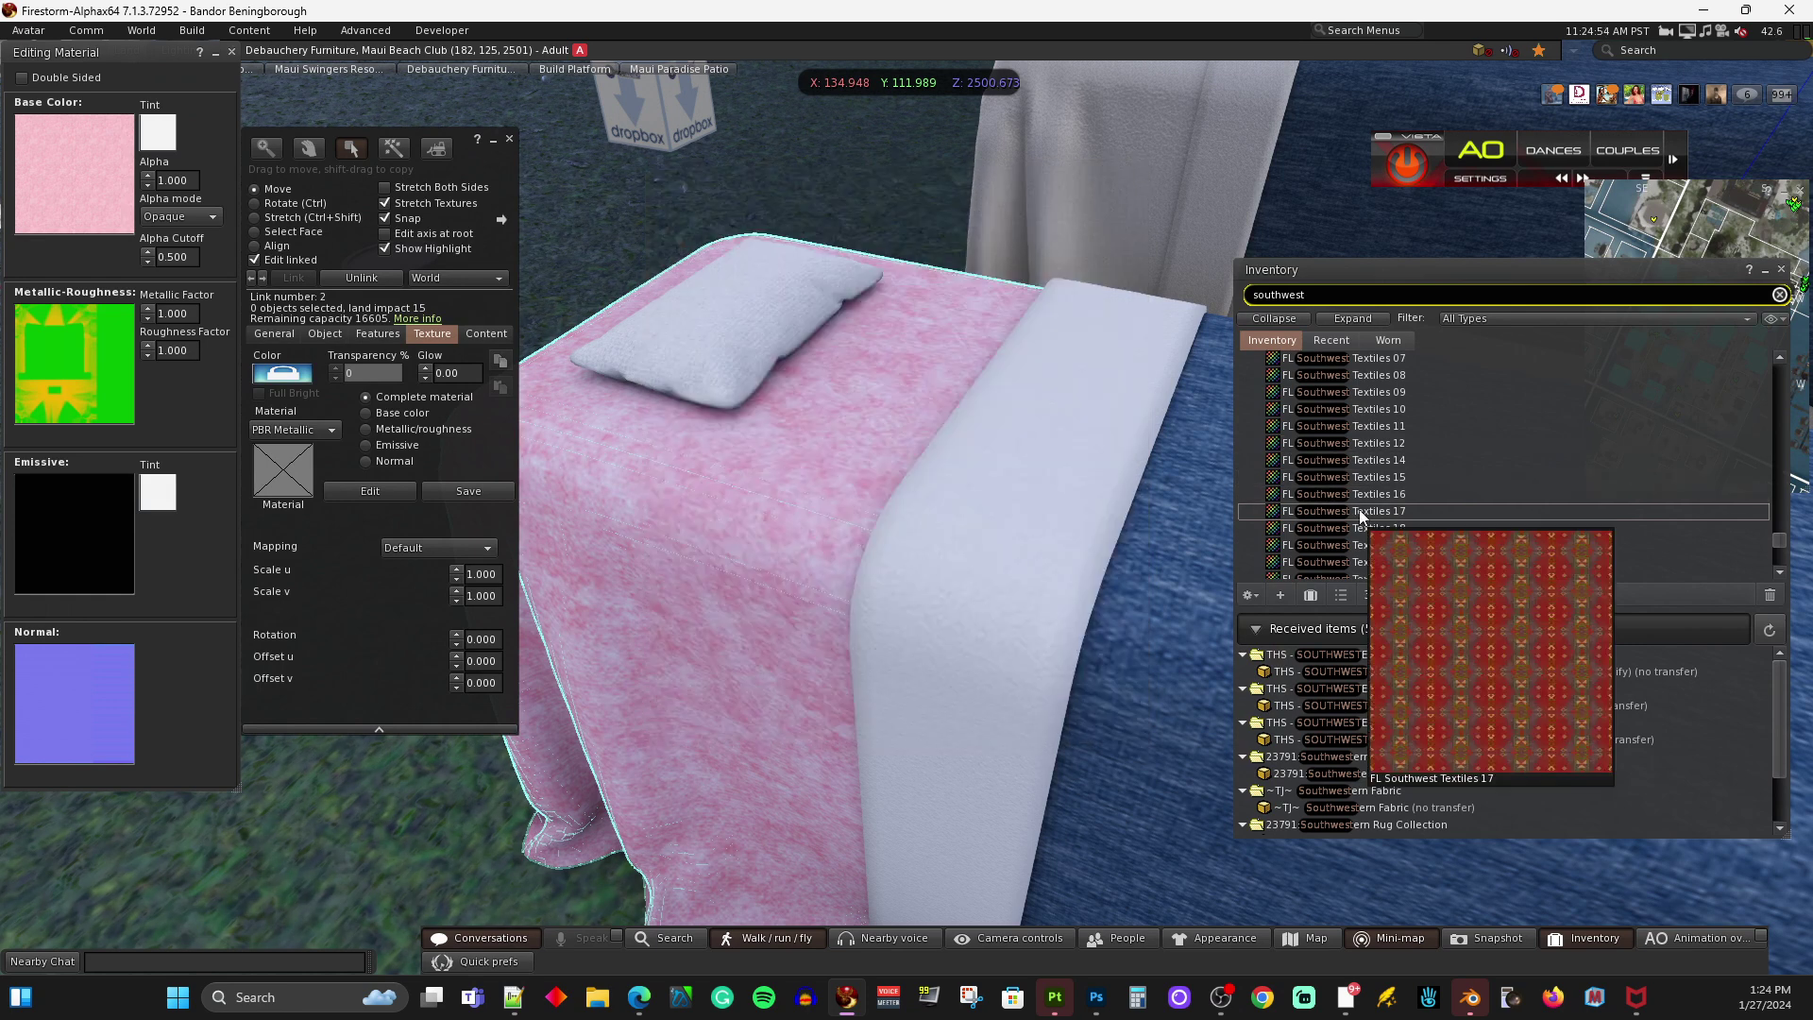
{"action": "left_click_drag", "start_coordinate": [1358, 508], "coordinate": [39, 244]}
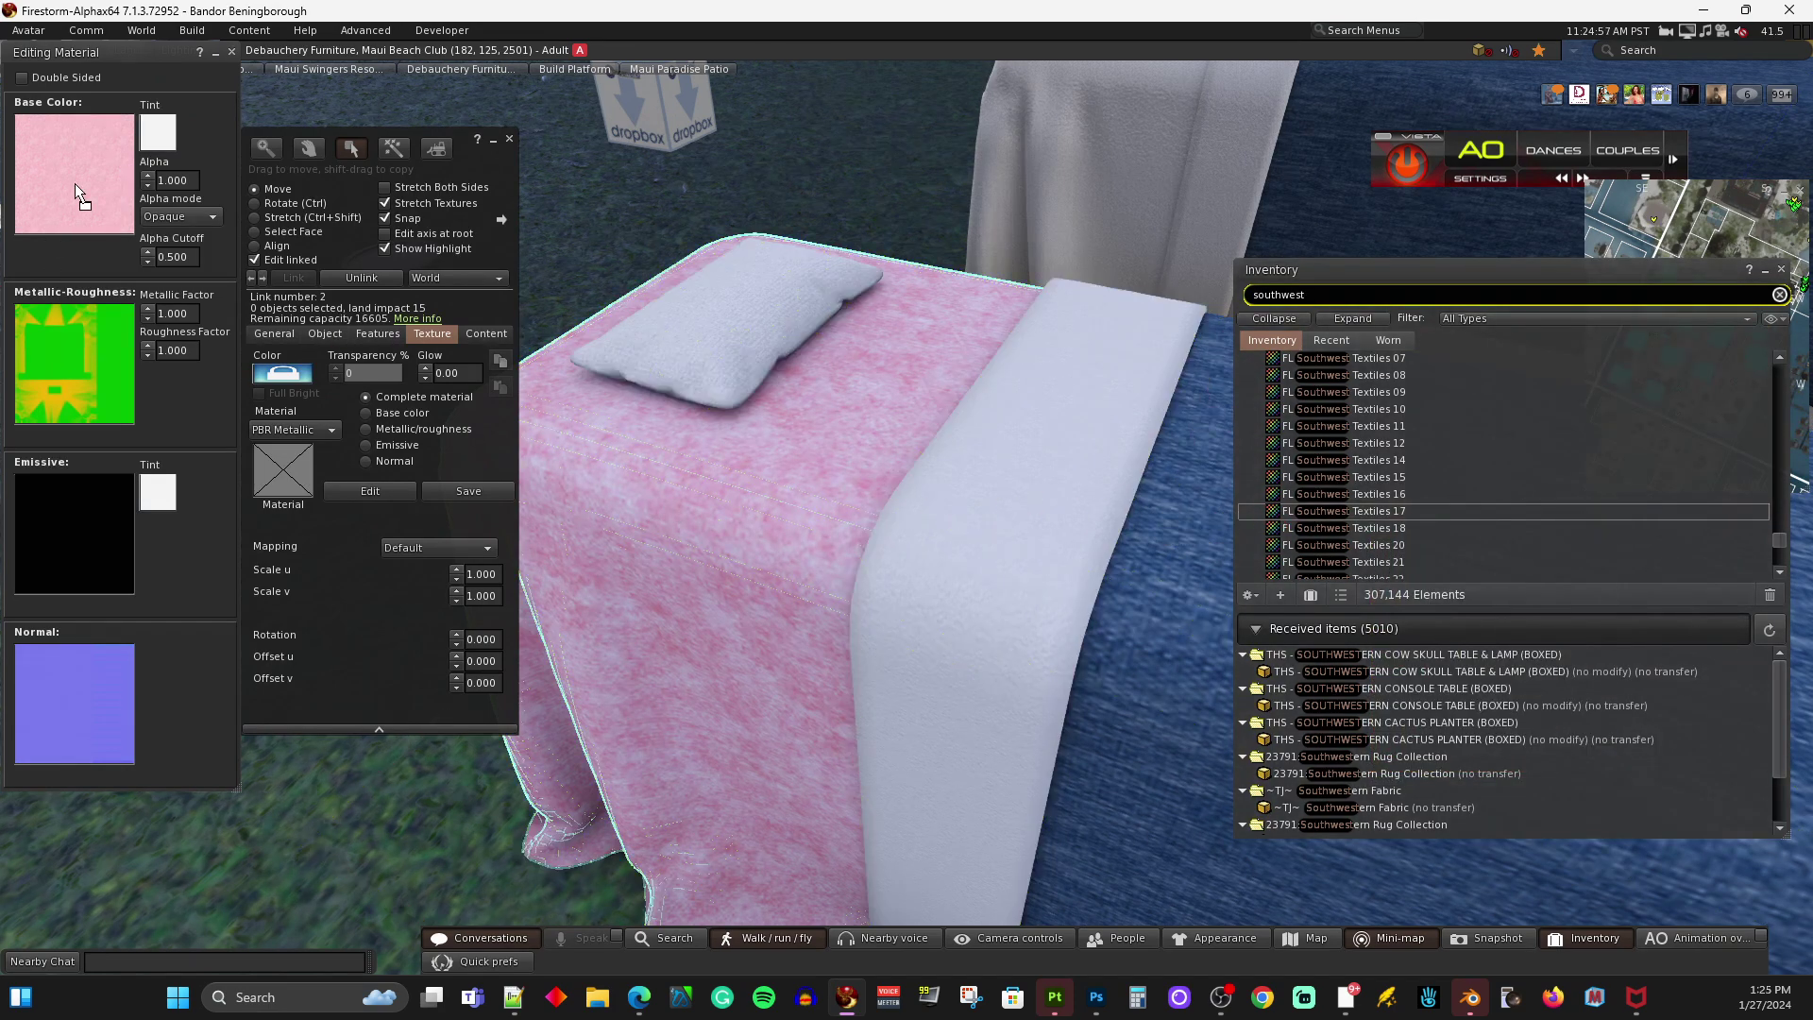
{"action": "left_click_drag", "start_coordinate": [76, 183], "coordinate": [76, 183]}
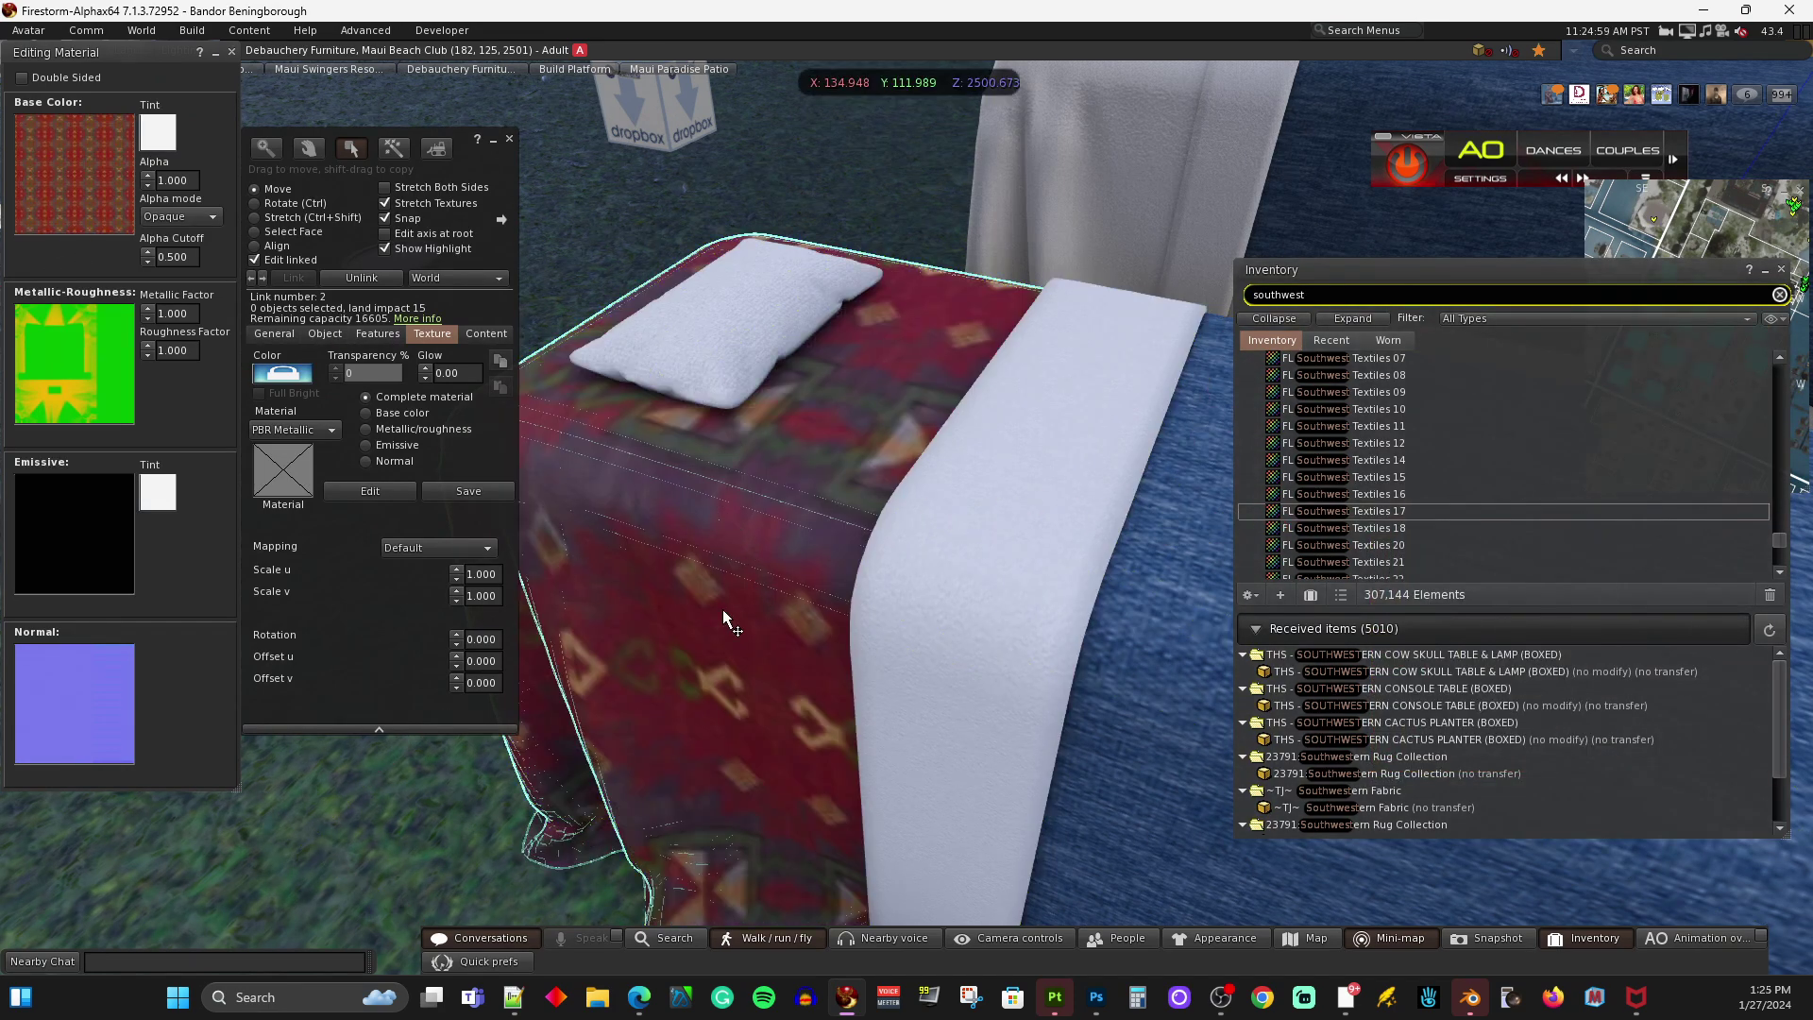